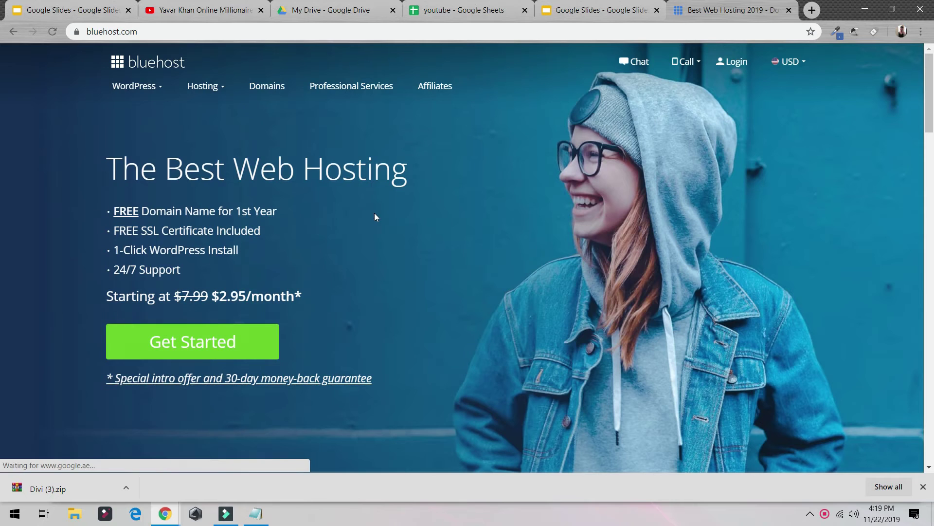
# Look over the YouTube channel's uploads and playlists and the Bluehost Wordpress Tutorials title slide, returning to the Bluehost home page.
pyautogui.click(217, 5)
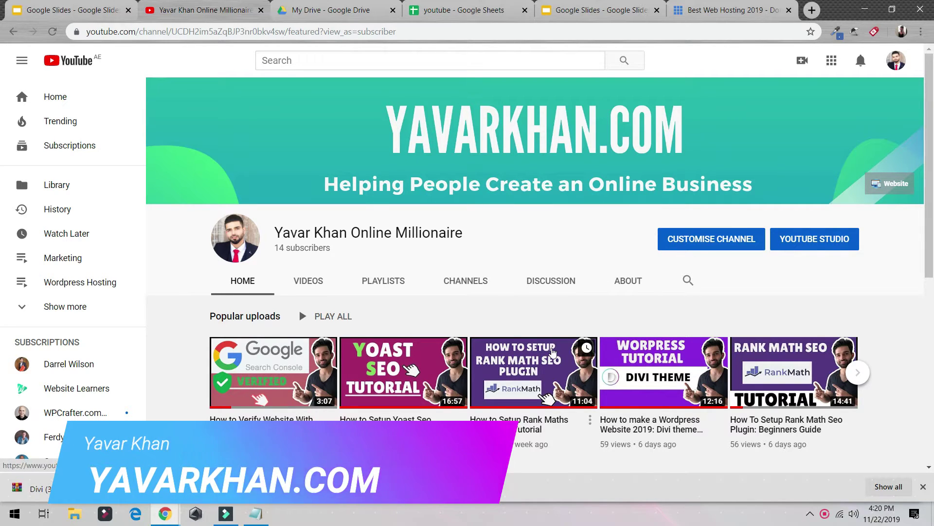
pyautogui.scroll(-5, 552, 351)
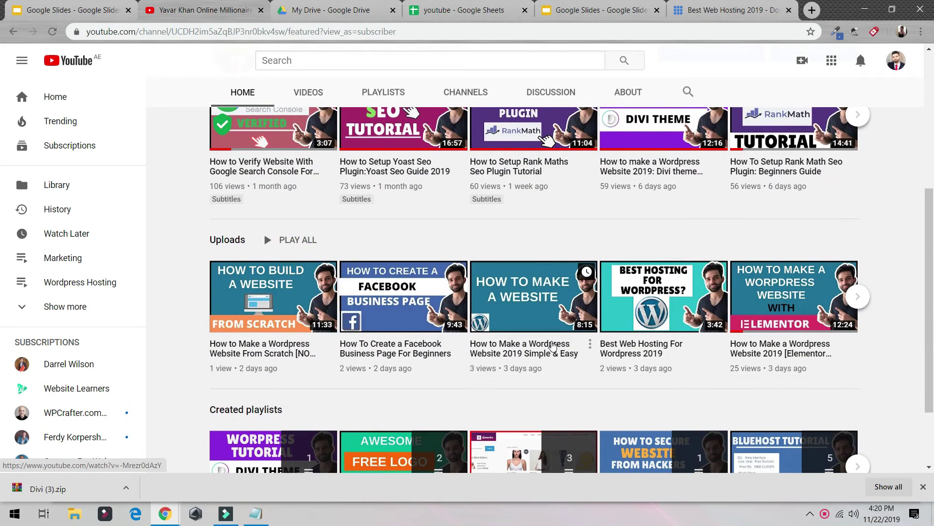
pyautogui.scroll(-2, 693, 292)
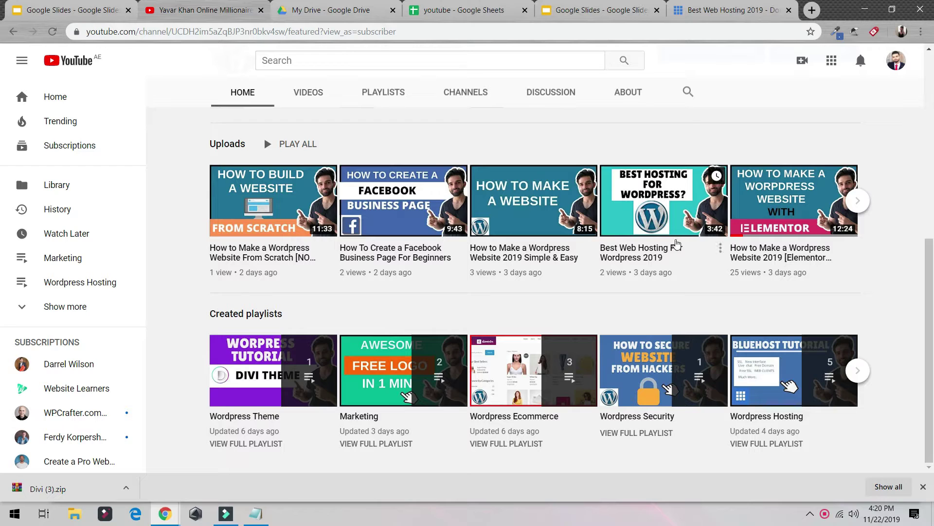
pyautogui.click(762, 4)
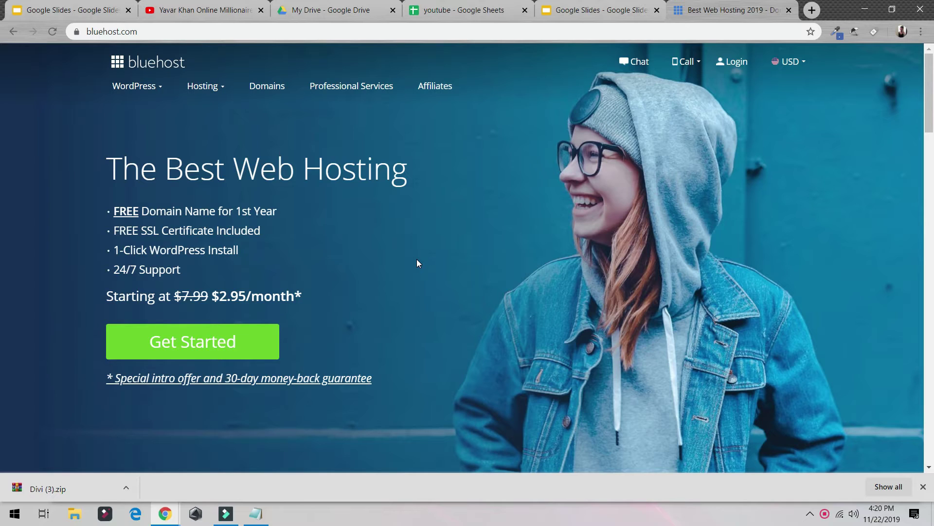
pyautogui.click(589, 10)
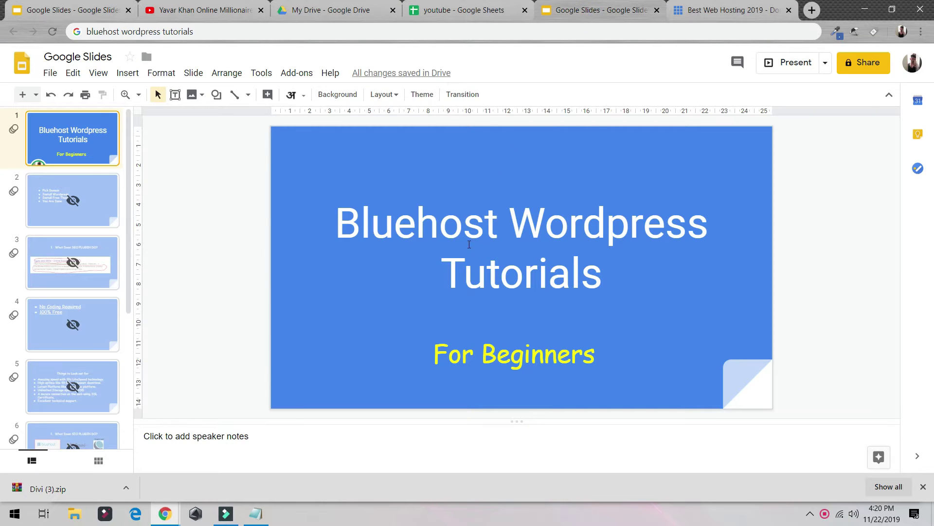
pyautogui.click(740, 2)
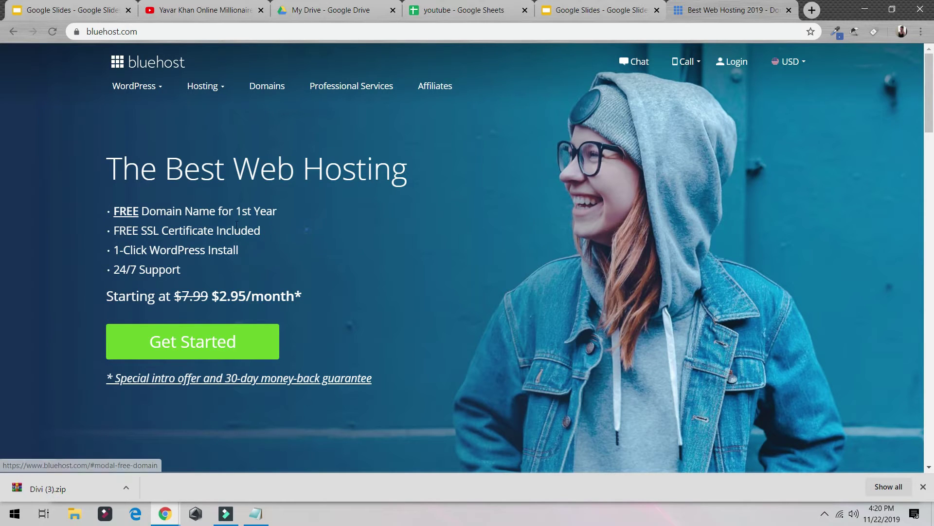
# Highlight the listed hosting features and the 30-day money-back guarantee note on the Bluehost home page.
pyautogui.moveTo(265, 232); pyautogui.dragTo(107, 221)
pyautogui.moveTo(254, 244); pyautogui.dragTo(256, 273)
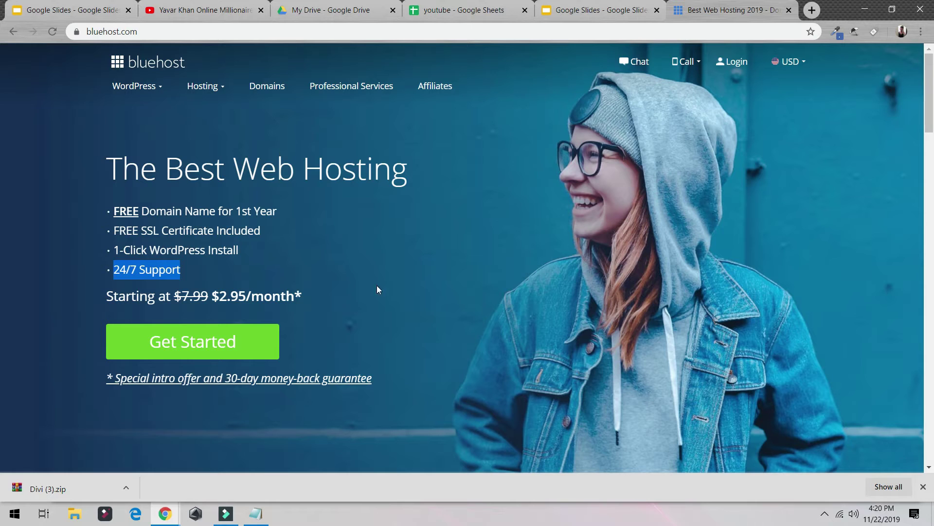
pyautogui.click(248, 340)
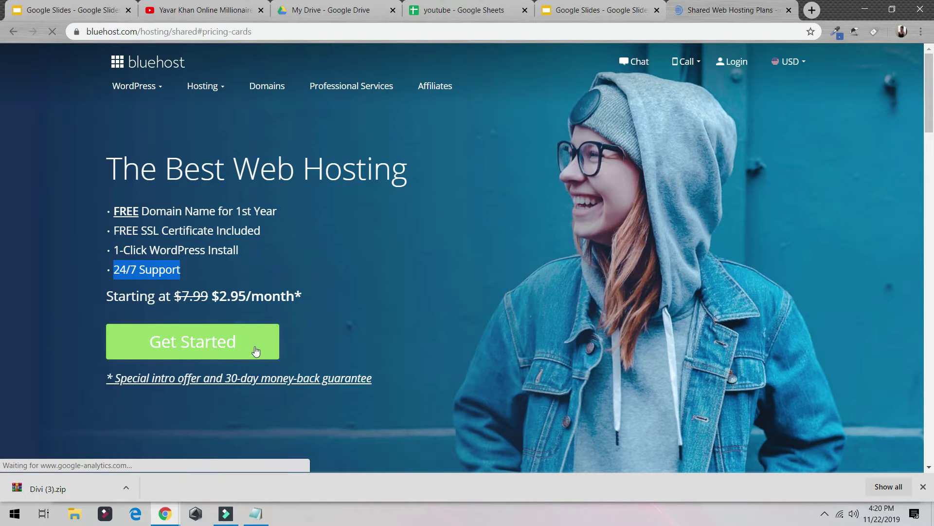
pyautogui.click(14, 33)
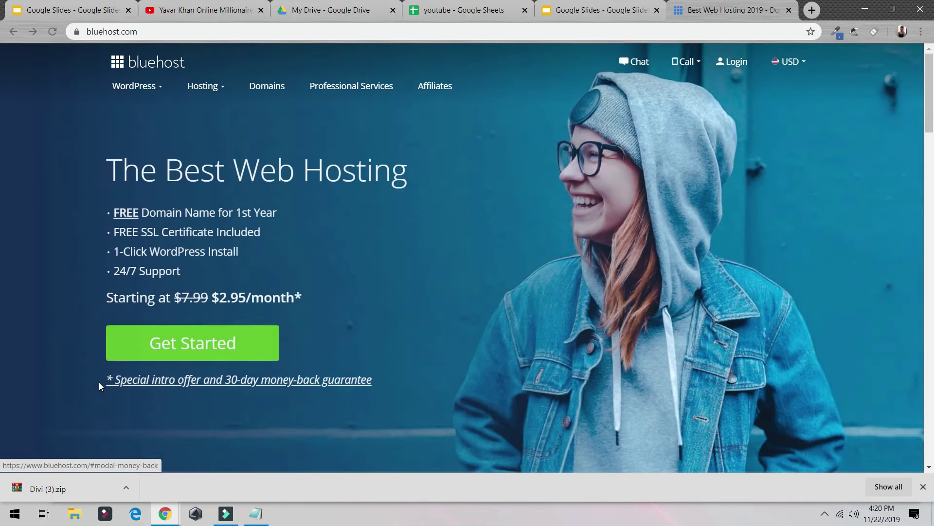
pyautogui.tripleClick(382, 379)
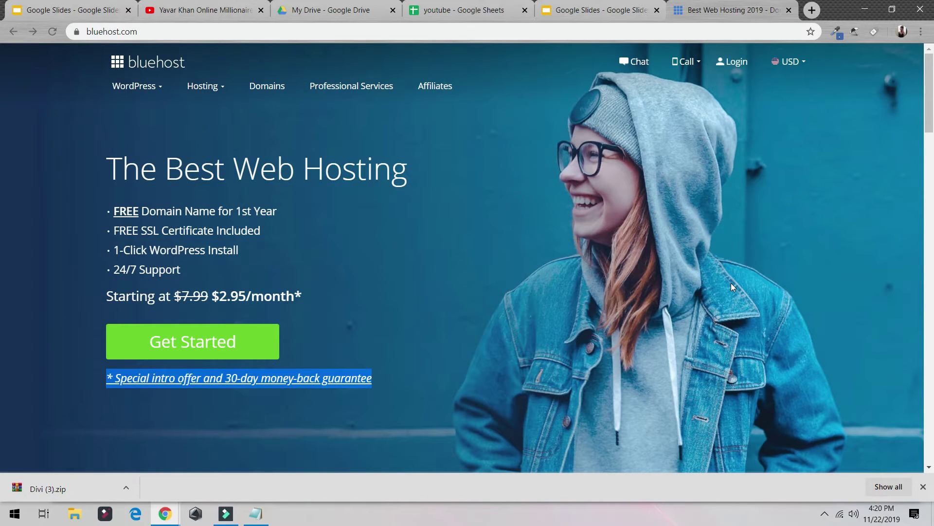
# Open the shared hosting plans and highlight the starting monthly price and the Choice Plus plan's features.
pyautogui.click(265, 353)
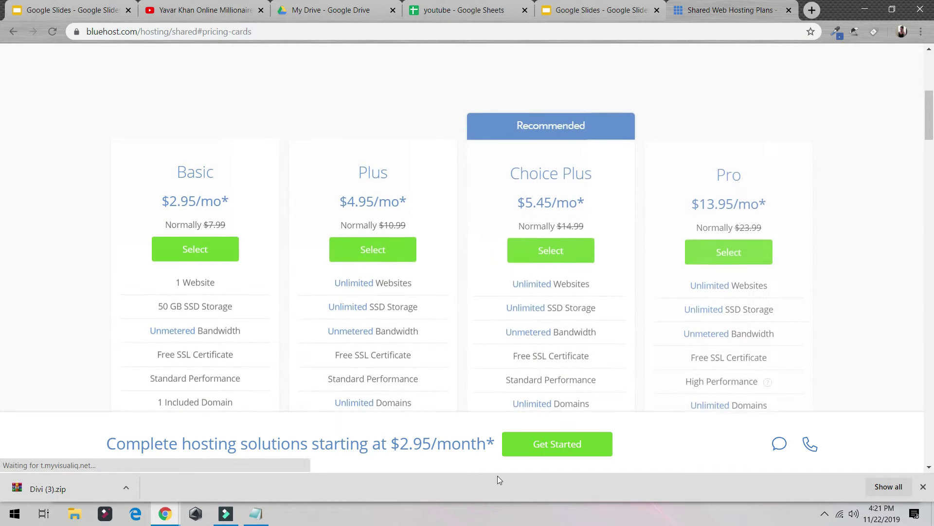
pyautogui.moveTo(398, 445); pyautogui.dragTo(487, 443)
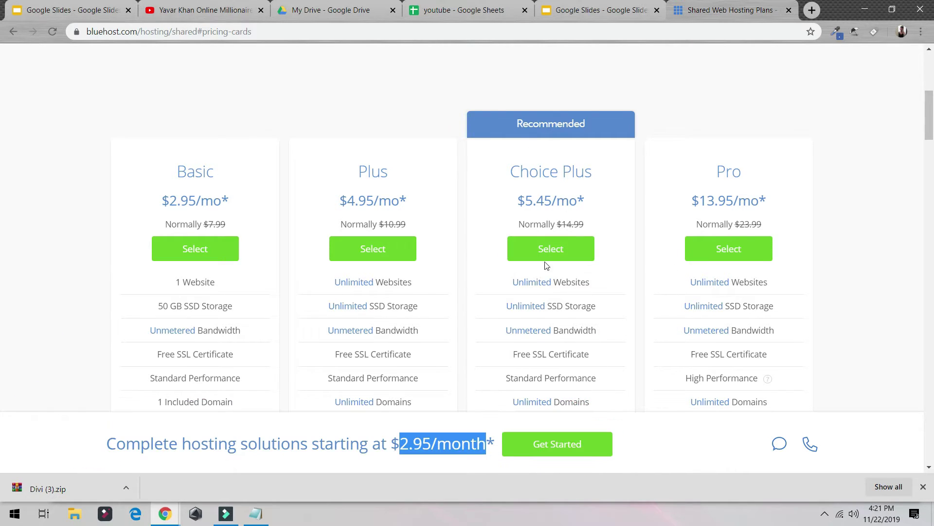
pyautogui.scroll(-3, 521, 235)
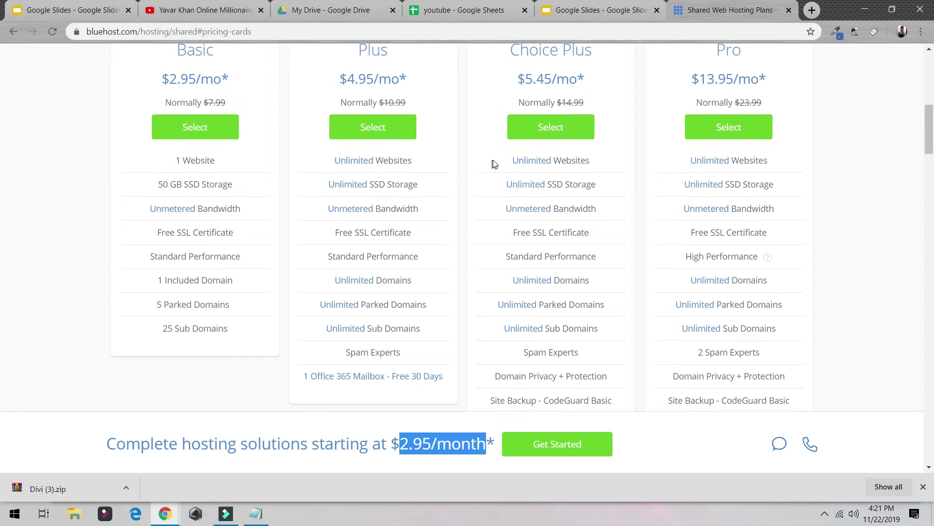
pyautogui.moveTo(493, 161); pyautogui.dragTo(620, 327)
pyautogui.scroll(-3, 582, 265)
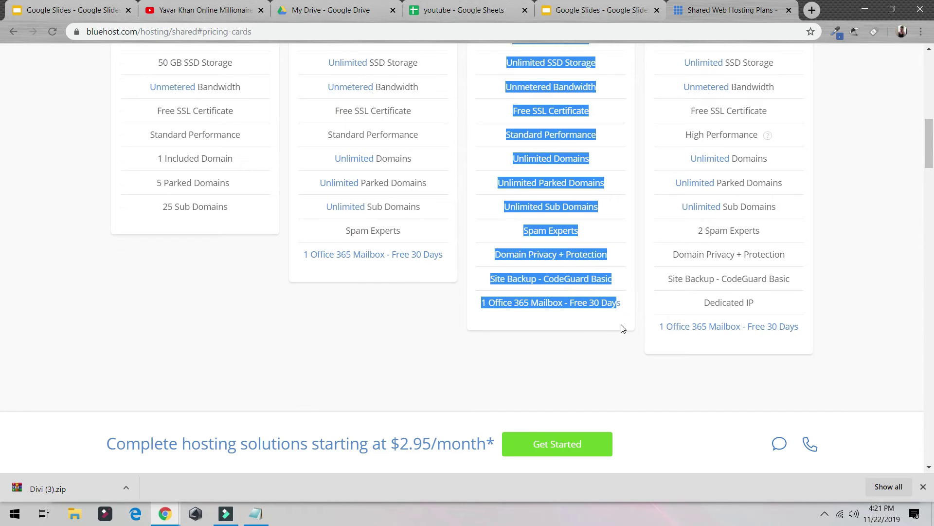
pyautogui.scroll(5, 531, 265)
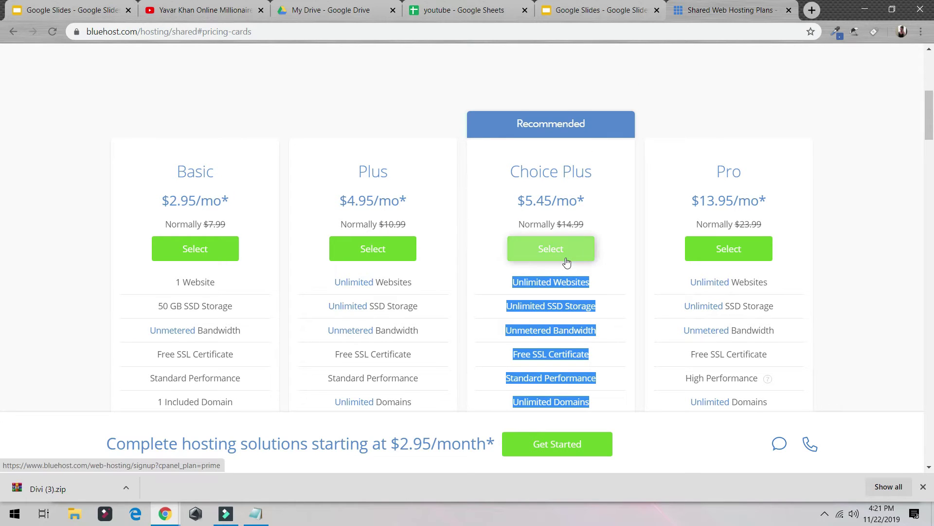
# Select the Choice Plus hosting plan and skip domain setup by choosing to create the domain later.
pyautogui.click(566, 259)
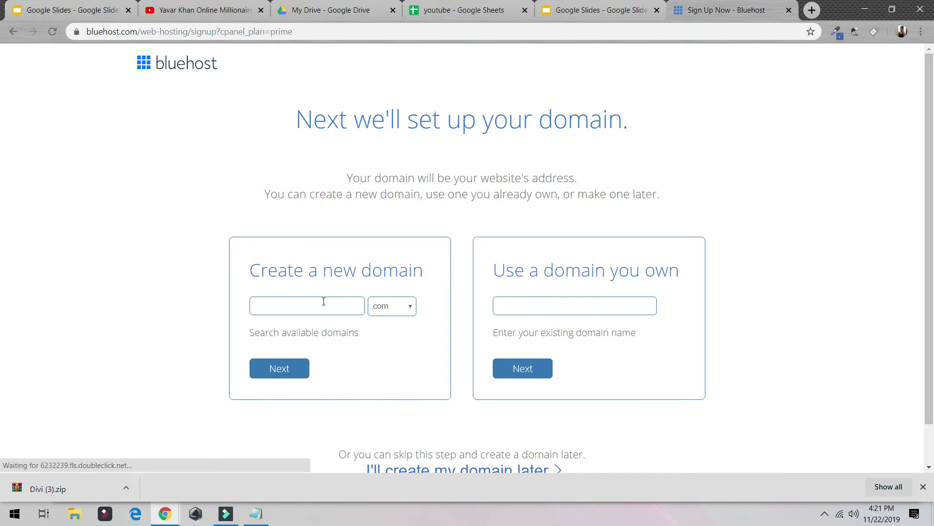
pyautogui.scroll(-1, 443, 347)
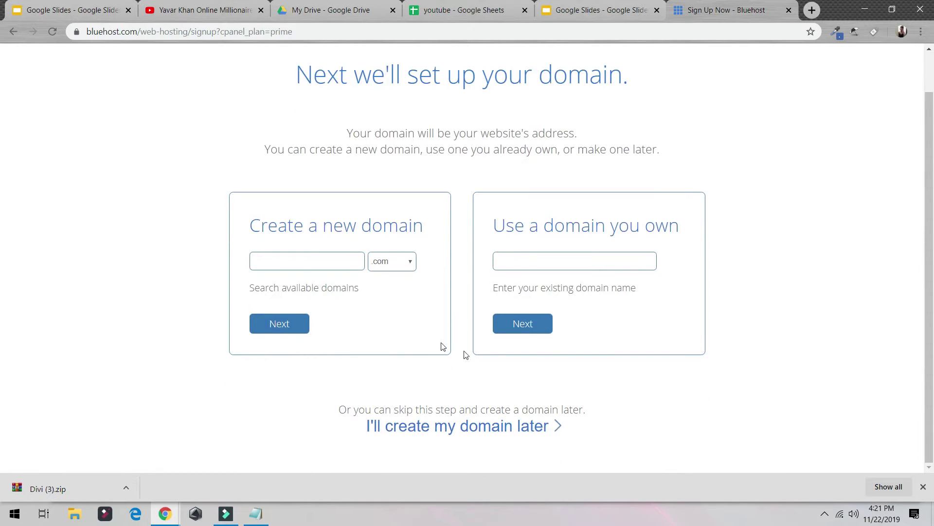
pyautogui.click(458, 427)
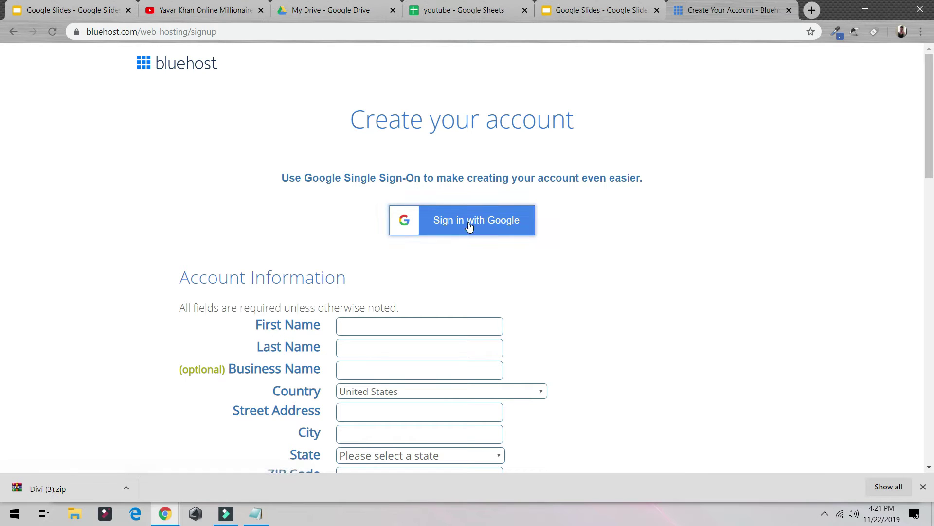
# Look through the account signup form and set the account plan to Prime 12 Month Price - $7.45/mo.
pyautogui.scroll(-15, 346, 140)
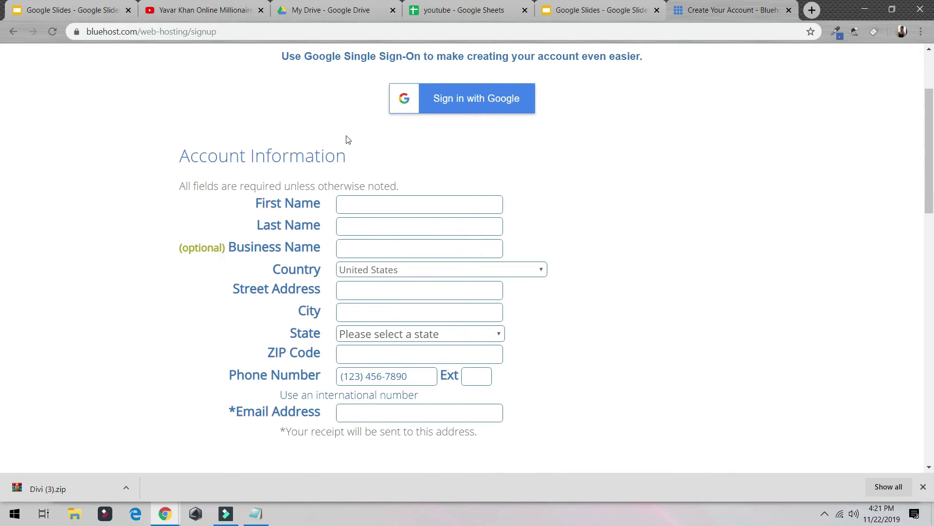
pyautogui.scroll(-3, 311, 250)
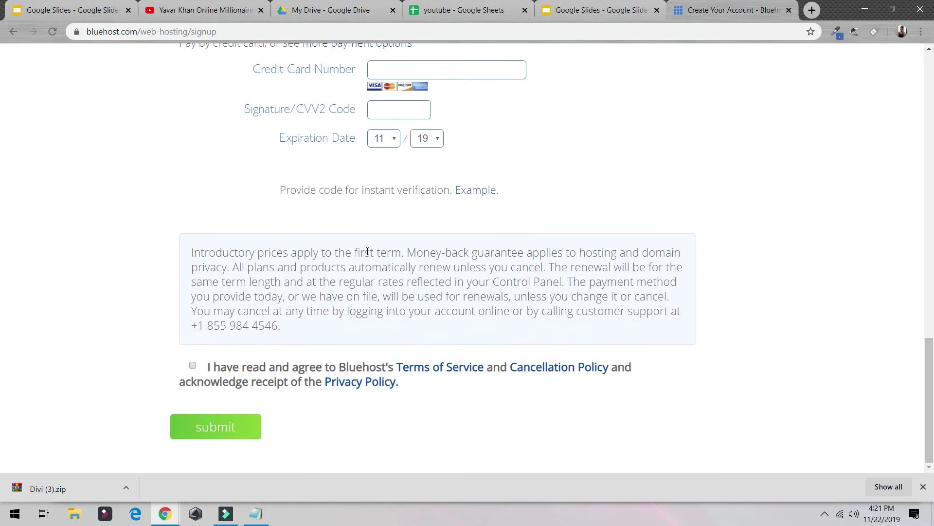
pyautogui.scroll(14, 406, 270)
pyautogui.click(407, 281)
pyautogui.click(402, 294)
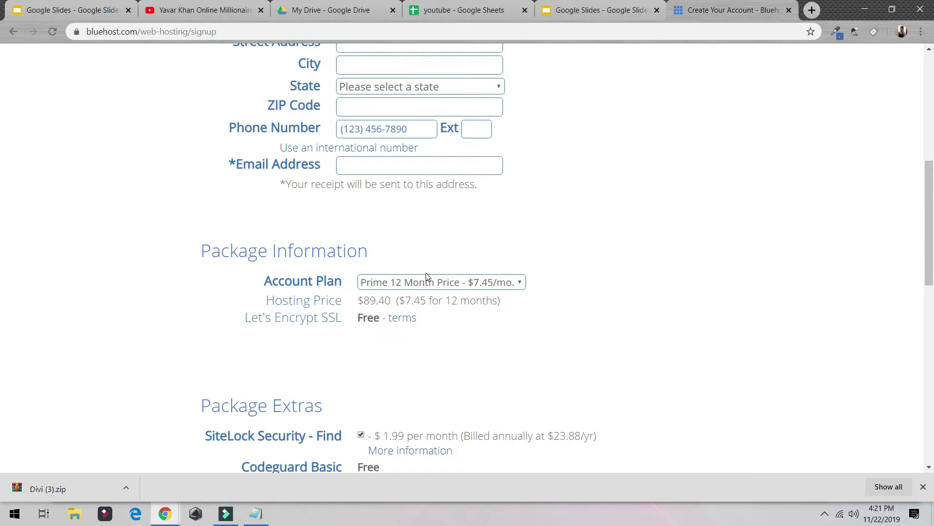
# Review the package extras and add the Bluehost SEO Tools Start option to the order.
pyautogui.scroll(1, 419, 278)
pyautogui.scroll(-7, 438, 268)
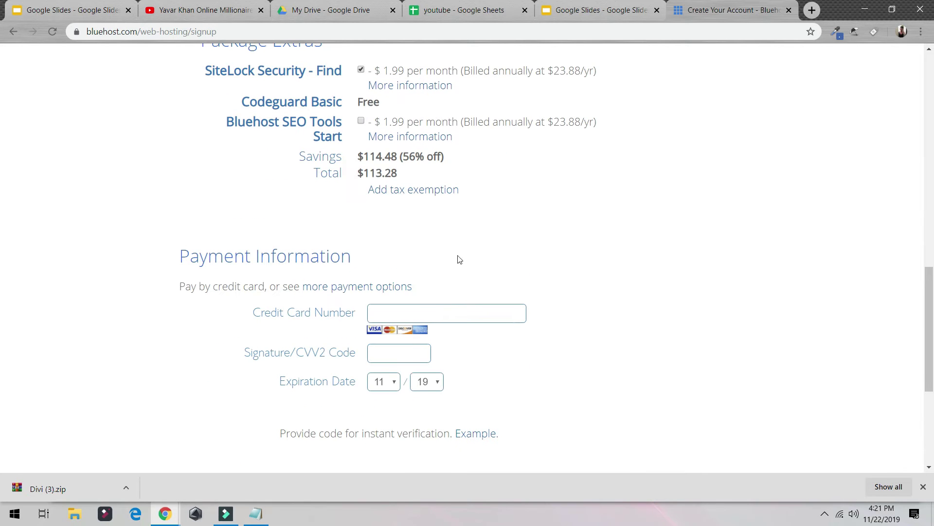
pyautogui.scroll(2, 423, 267)
pyautogui.scroll(1, 423, 266)
pyautogui.click(360, 240)
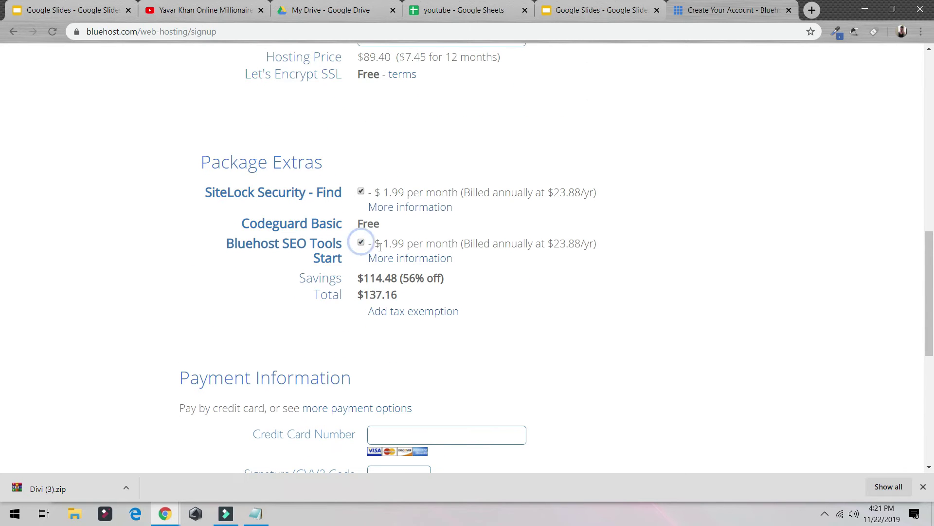
# Review the payment section and accept the Terms of Service, Cancellation Policy and Privacy Policy.
pyautogui.scroll(-7, 313, 267)
pyautogui.scroll(2, 419, 338)
pyautogui.scroll(-3, 441, 336)
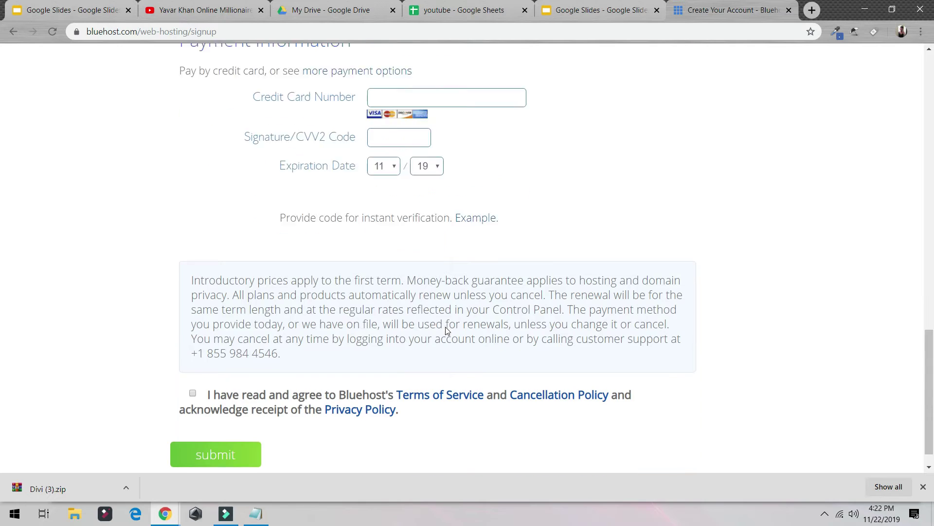
pyautogui.click(193, 366)
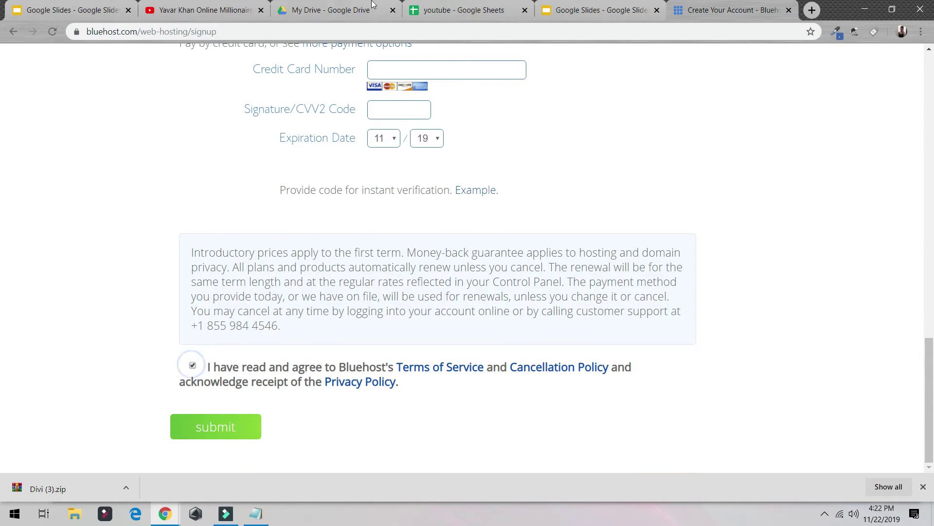
# Open the Bluehost hosting portal and look through the home page's launch checklist and helpful links.
pyautogui.click(369, 32)
pyautogui.write('blue')
pyautogui.press('Return')
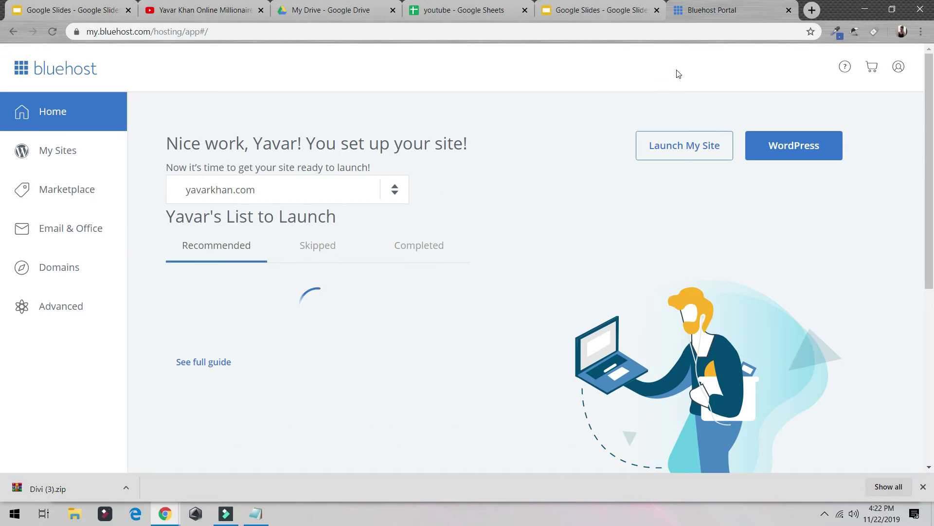
pyautogui.scroll(-7, 322, 218)
pyautogui.scroll(7, 367, 230)
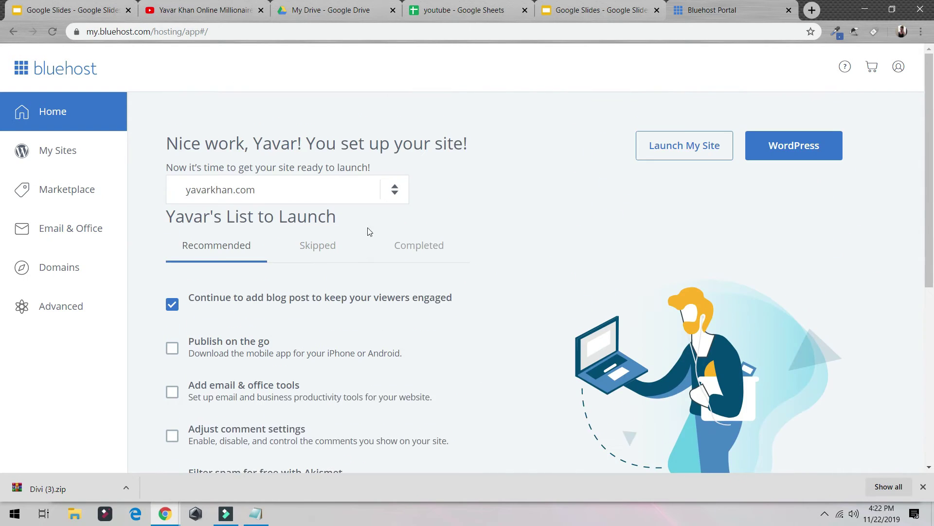
pyautogui.scroll(-3, 288, 252)
pyautogui.scroll(-4, 288, 252)
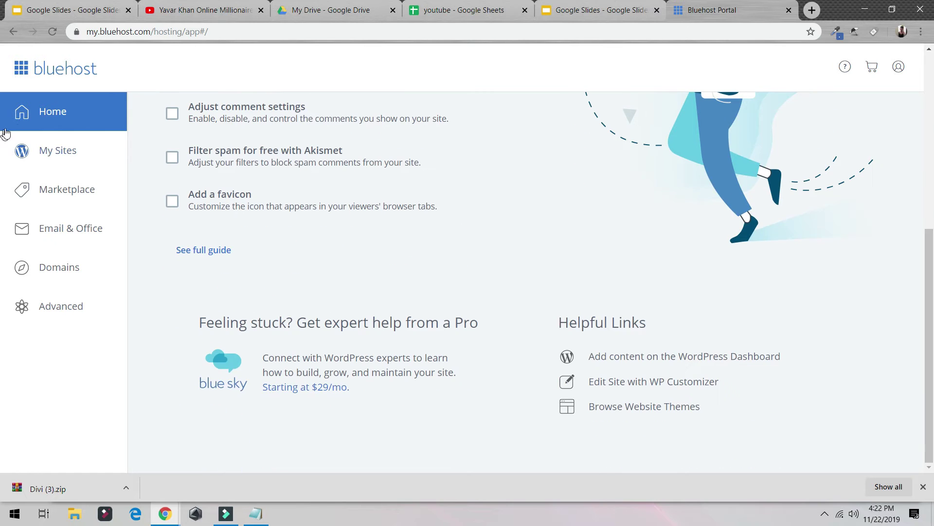
pyautogui.scroll(5, 389, 243)
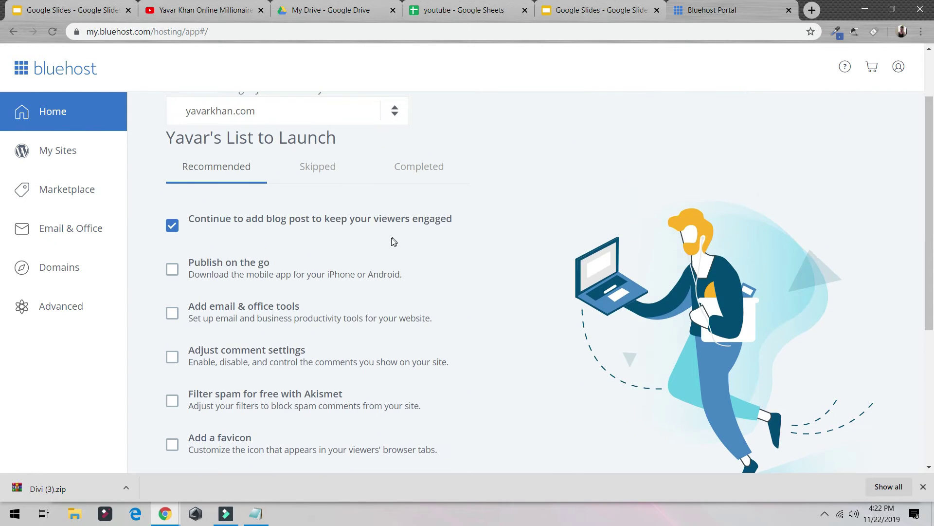
# Open the My Sites page and look through the existing WordPress sites.
pyautogui.click(80, 152)
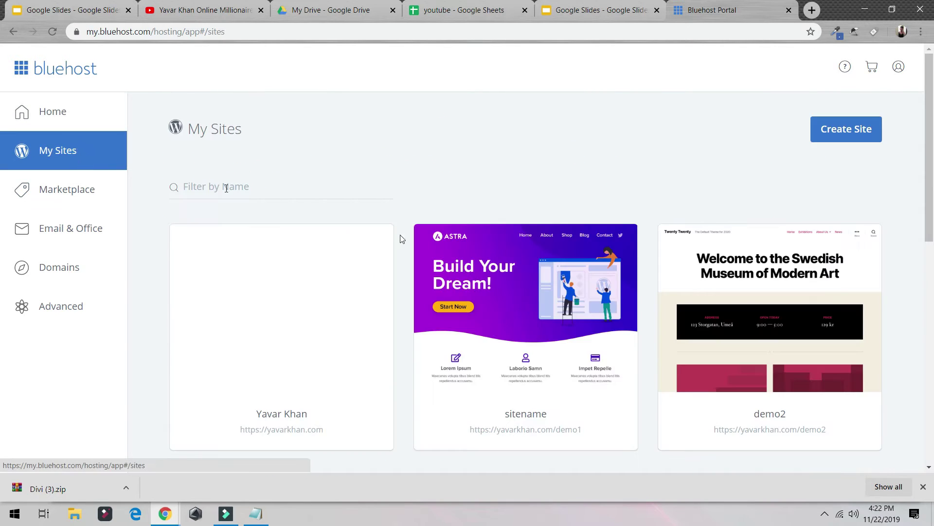
pyautogui.scroll(-6, 636, 317)
pyautogui.scroll(6, 676, 425)
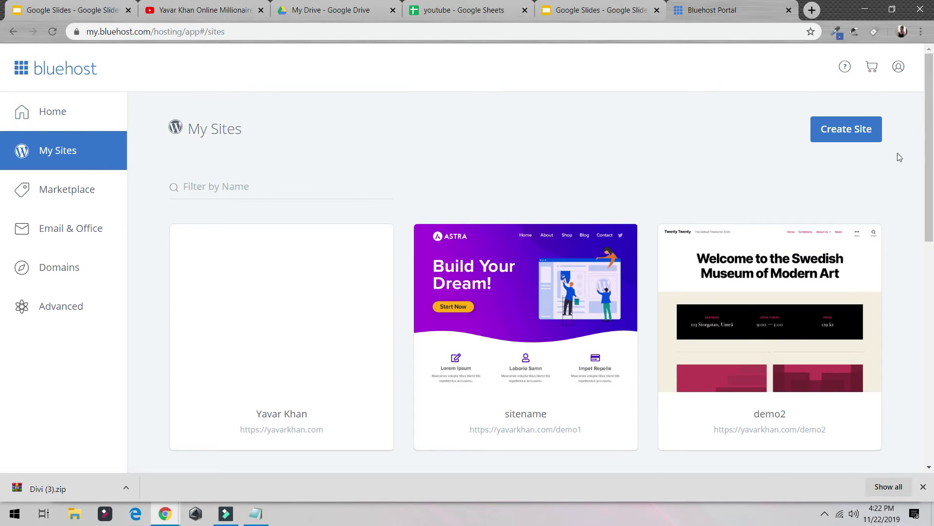
# Start a new WordPress site named bluehostdemo with the tagline Best Webhosting and continue to the domain settings.
pyautogui.click(852, 127)
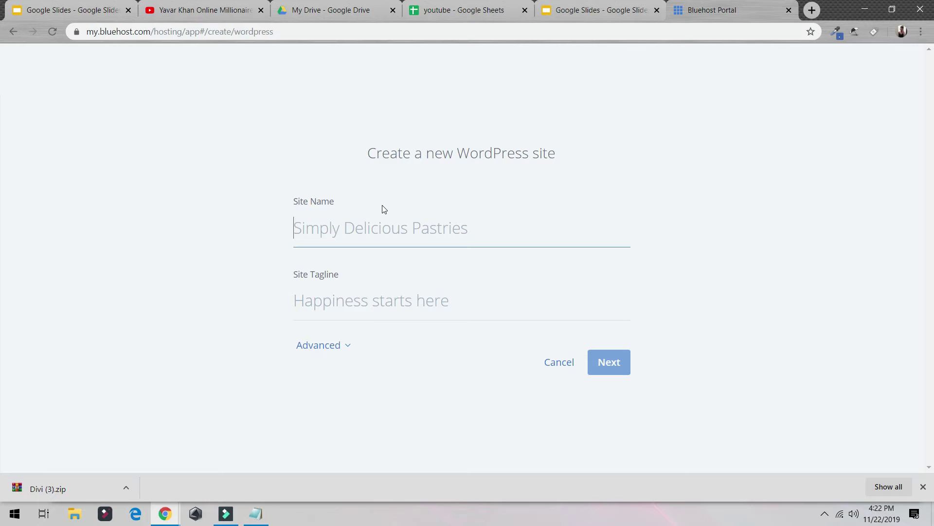
pyautogui.write('bluehos')
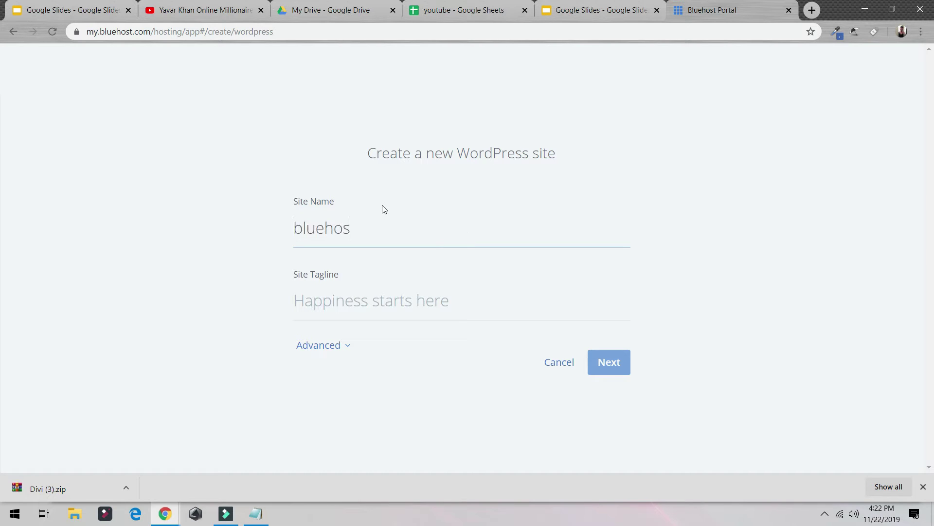
pyautogui.write('tdemo')
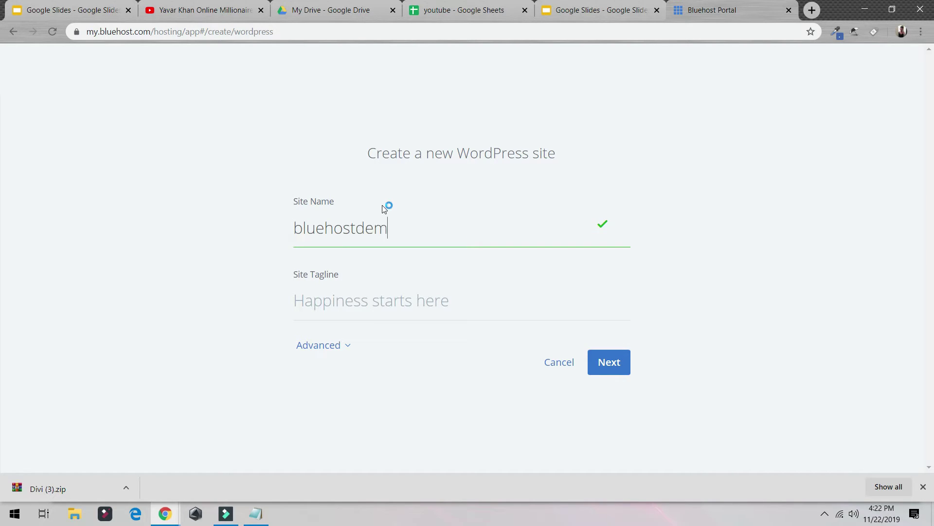
pyautogui.press('Tab')
pyautogui.write('Best WEbs')
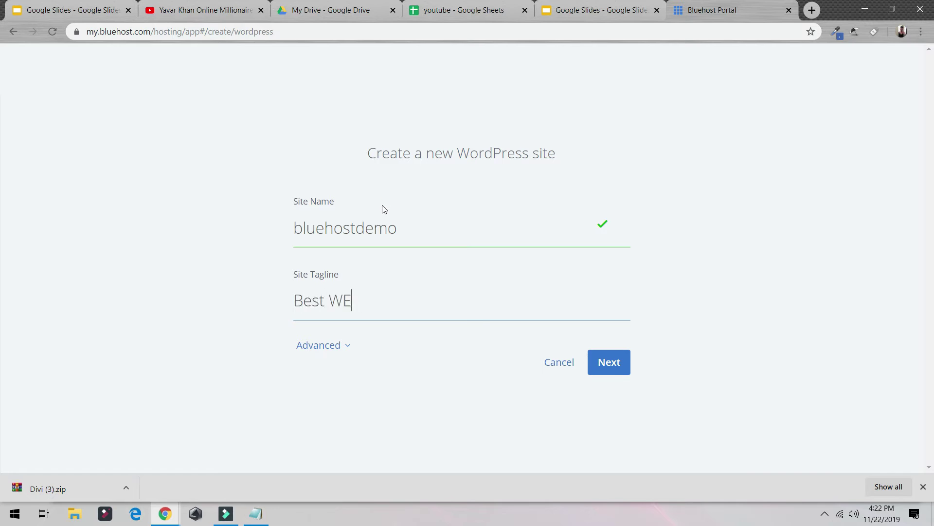
pyautogui.press('BackSpace')
pyautogui.press('BackSpace')
pyautogui.press('BackSpace')
pyautogui.write('ebhosting')
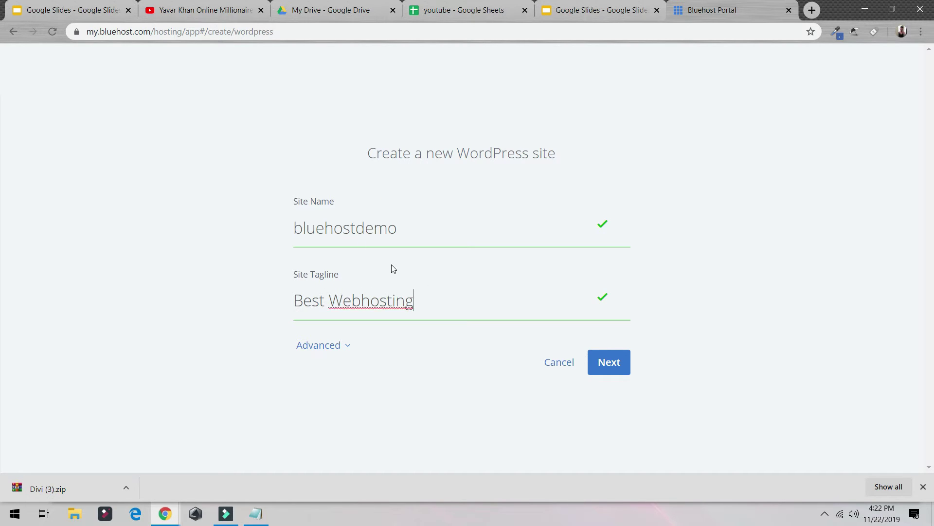
pyautogui.click(618, 362)
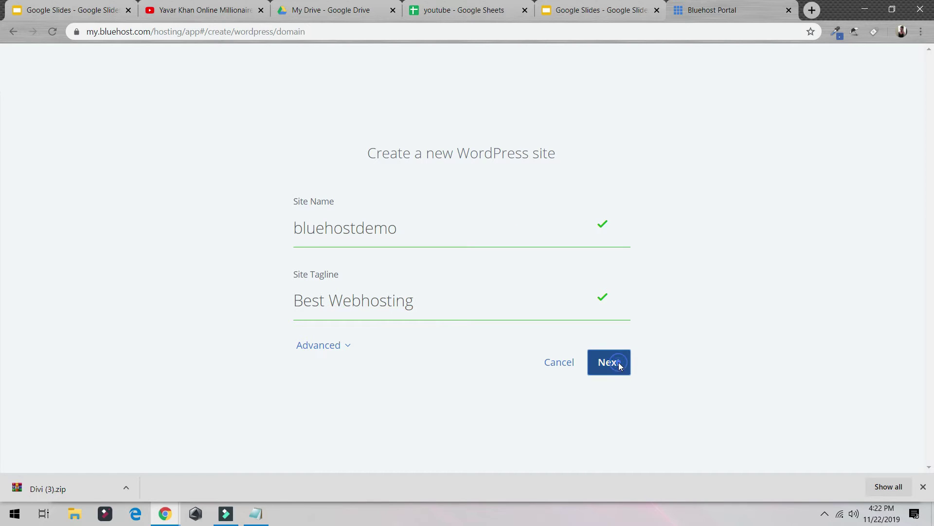
# Deselect the WP Forms, Opt-In Monster and Monster Insight free plugins for the new site.
pyautogui.scroll(-1, 344, 270)
pyautogui.click(358, 276)
pyautogui.click(511, 276)
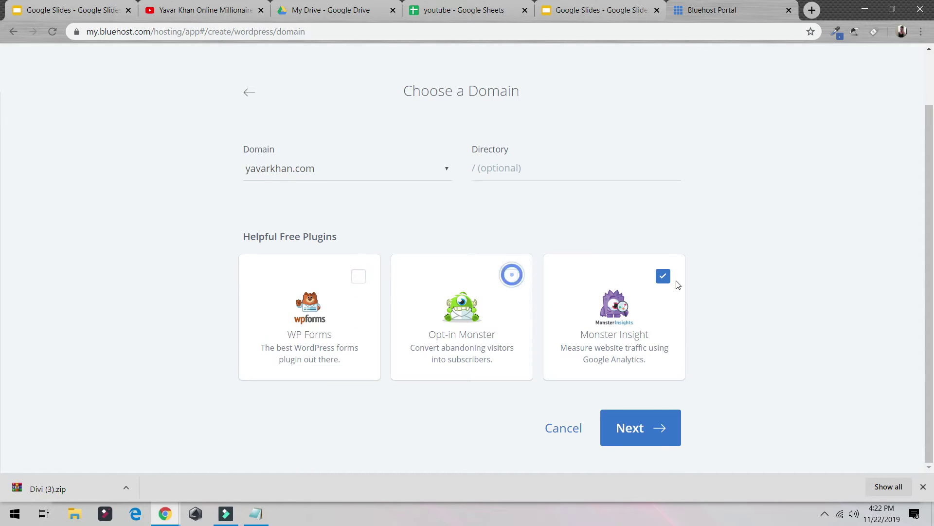
pyautogui.click(667, 277)
# Set the site's directory to /bluehost under the account's main domain and install WordPress.
pyautogui.click(559, 171)
pyautogui.write('/bluehost')
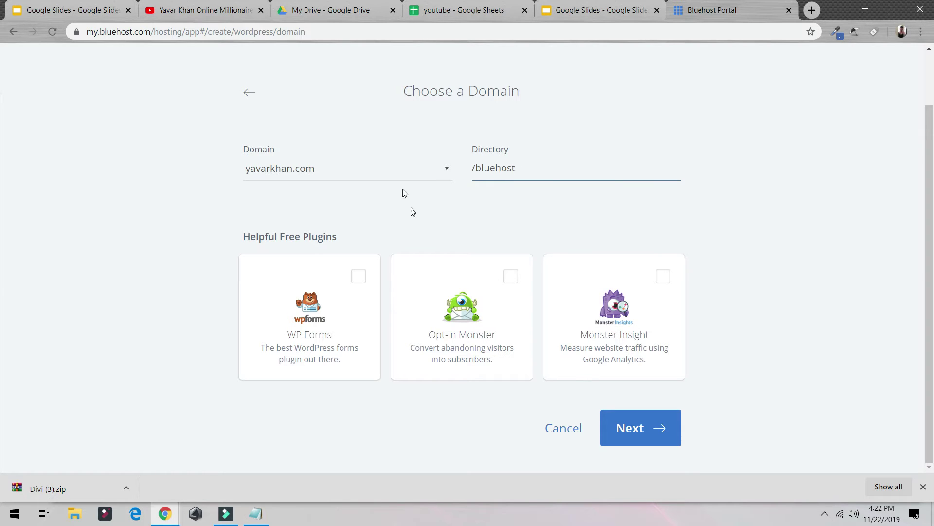
pyautogui.click(388, 168)
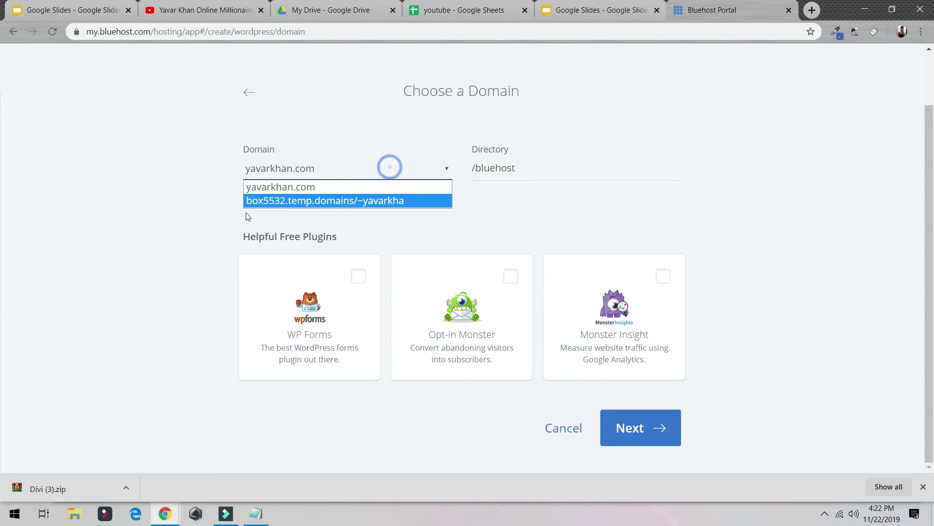
pyautogui.click(326, 188)
pyautogui.click(560, 173)
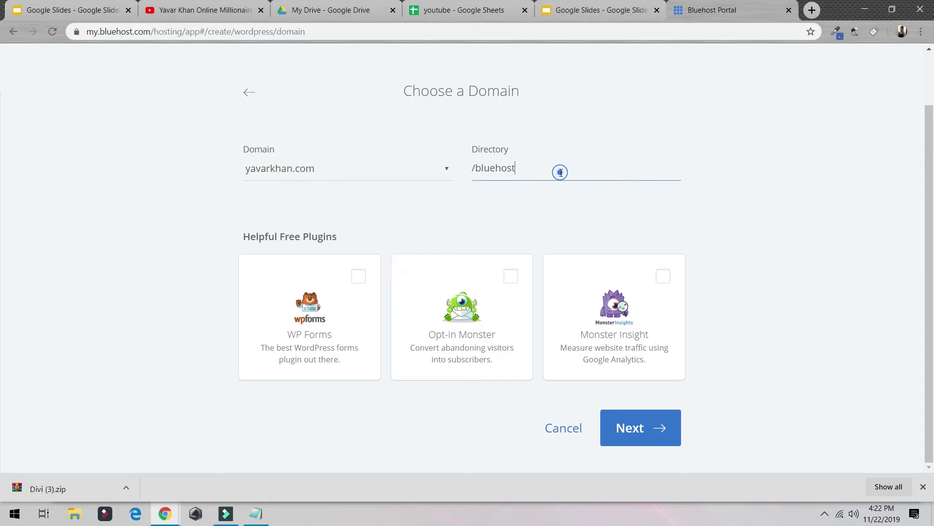
pyautogui.click(651, 424)
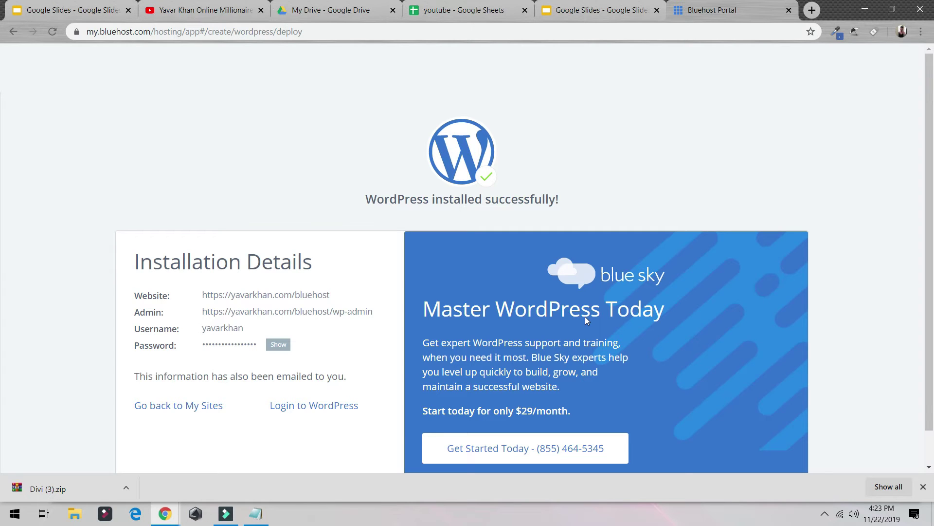
# Log in to the new WordPress site from the installation details and open its Bluehost home page.
pyautogui.scroll(-1, 632, 158)
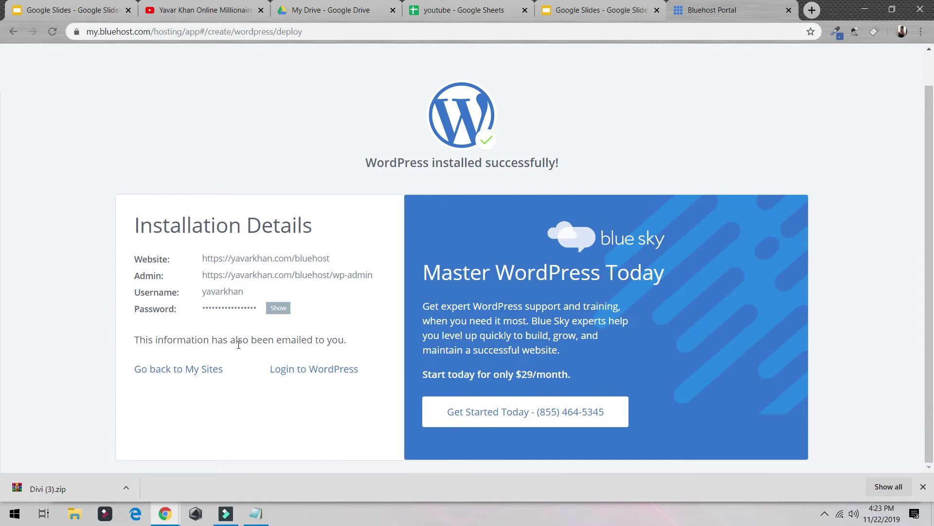
pyautogui.click(314, 370)
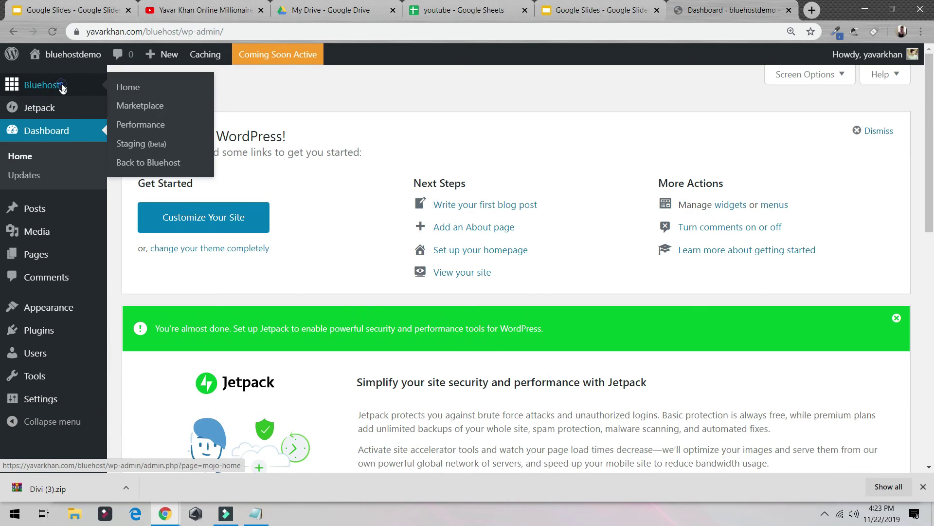
pyautogui.click(35, 77)
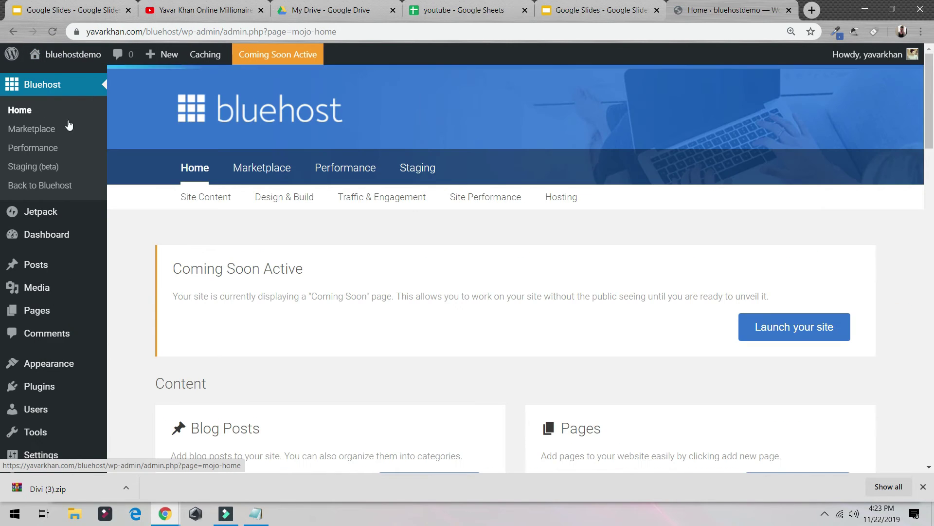
pyautogui.scroll(-2, 669, 261)
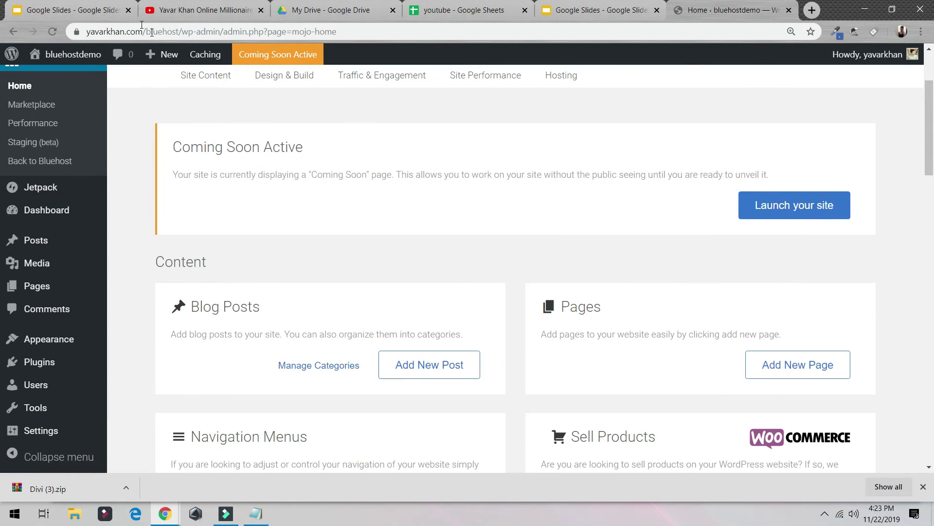
# Copy the site address up to /bluehost and open it in an incognito window to check the public page.
pyautogui.moveTo(187, 33); pyautogui.dragTo(1, 4)
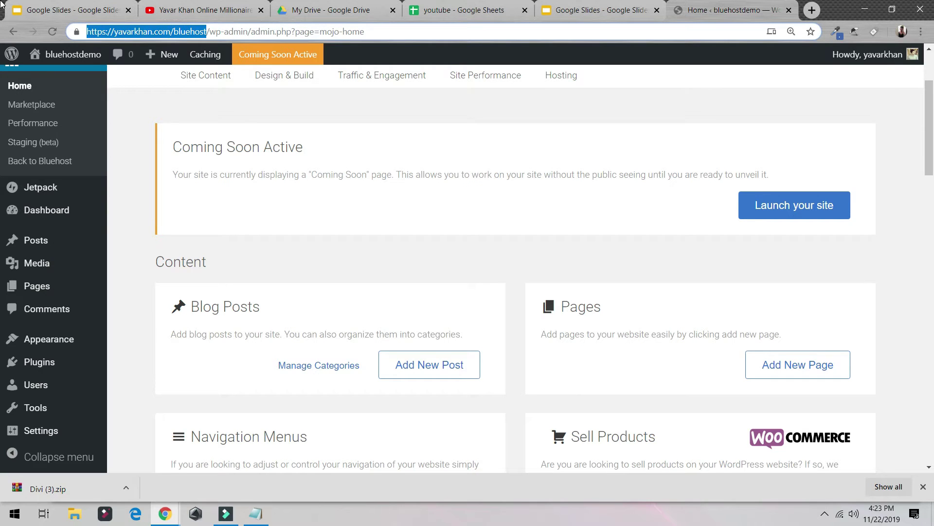
pyautogui.hotkey('ctrl', 'c')
pyautogui.hotkey('ctrl', 'shift', 'n')
pyautogui.hotkey('ctrl', 'v')
pyautogui.press('Return')
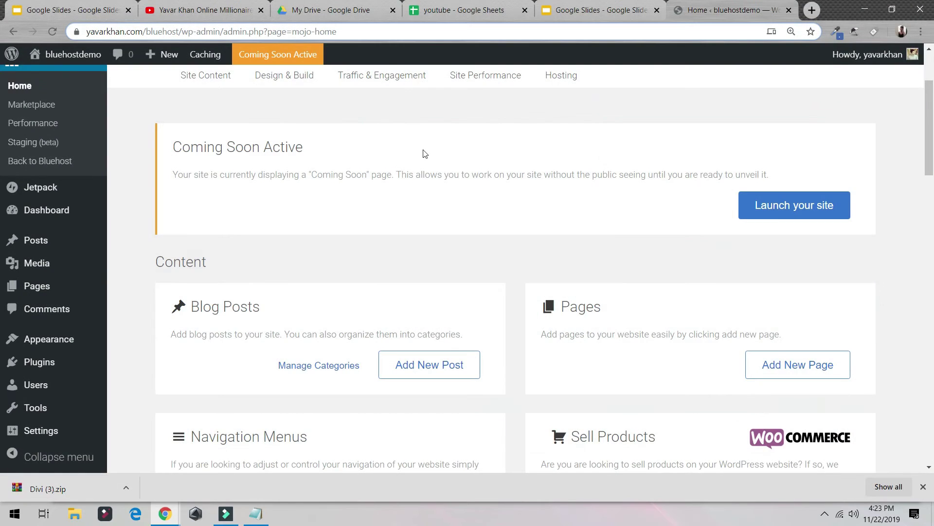
# Open the Coming Soon notice in a separate tab and launch the site to the public.
pyautogui.middleClick(284, 54)
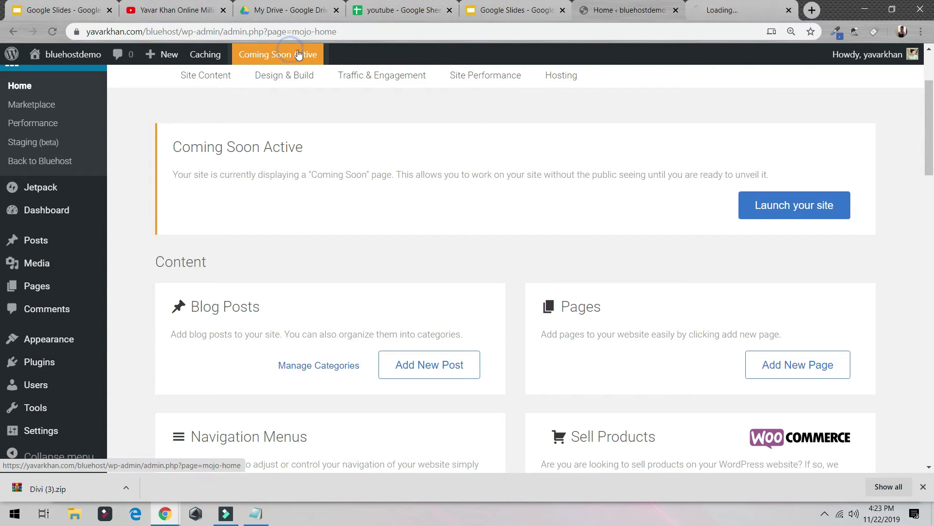
pyautogui.click(749, 12)
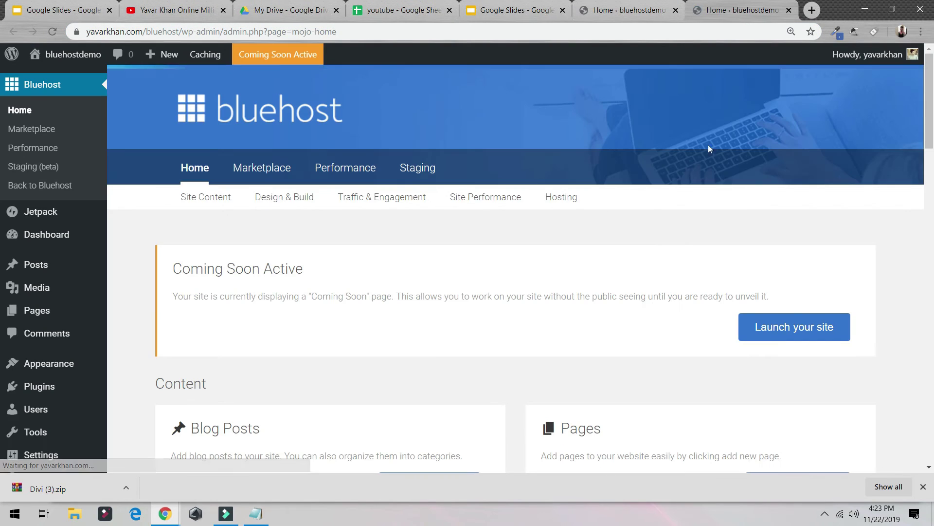
pyautogui.click(784, 334)
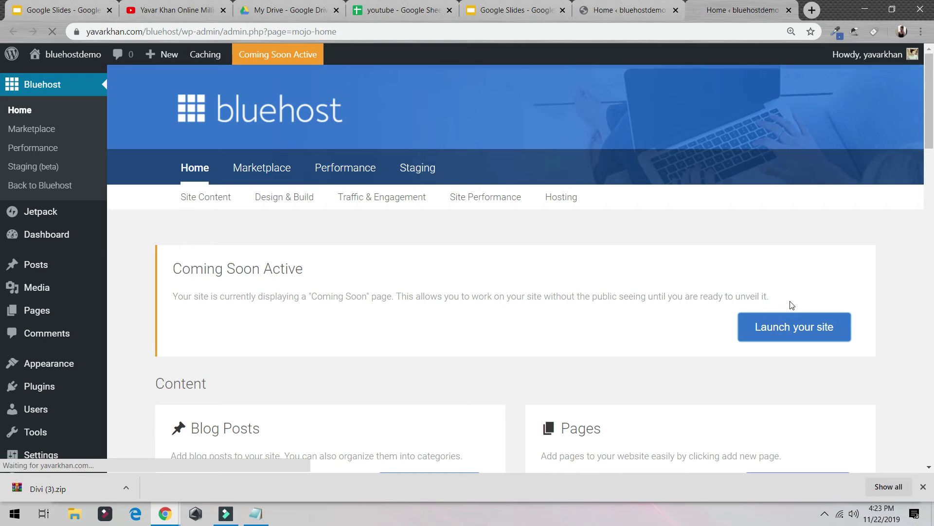
# Visit the bluehostdemo site in a new tab, and close both extra tabs to return to the Bluehost home page.
pyautogui.moveTo(77, 61)
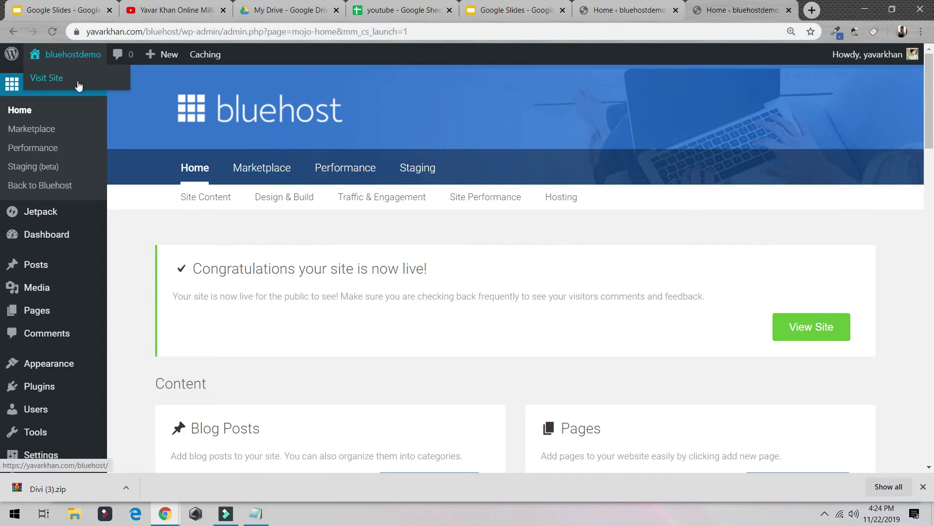
pyautogui.middleClick(79, 77)
pyautogui.click(786, 6)
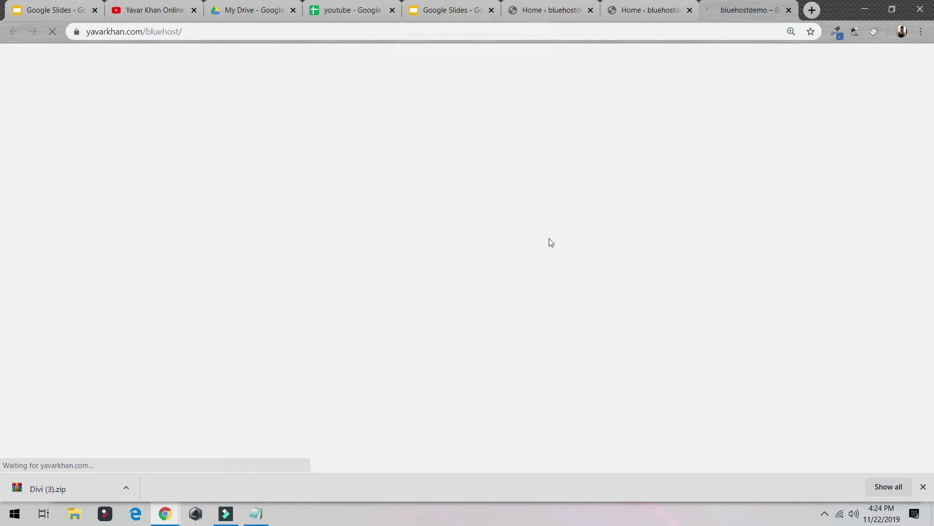
pyautogui.hotkey('ctrl', 'w')
pyautogui.hotkey('ctrl', 'w')
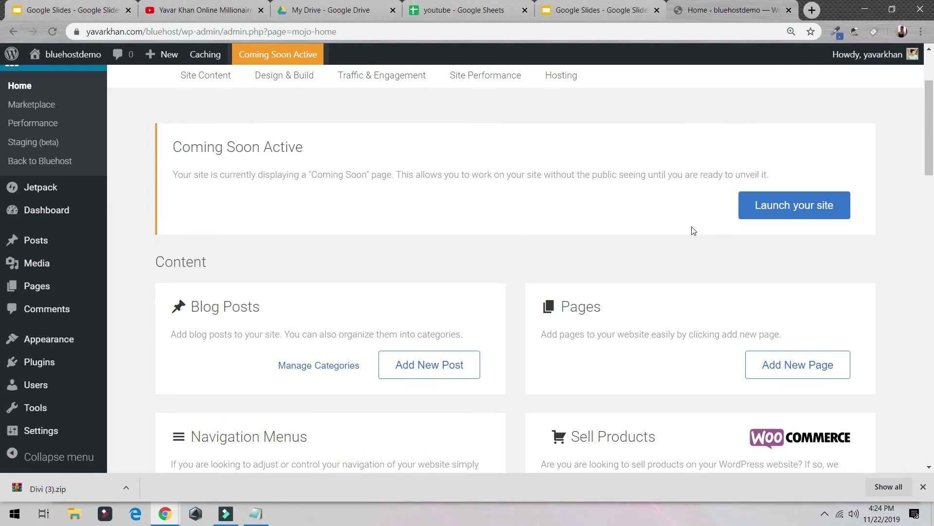
# Look through the Bluehost home page's content, design, traffic, performance and hosting sections.
pyautogui.scroll(-2, 438, 261)
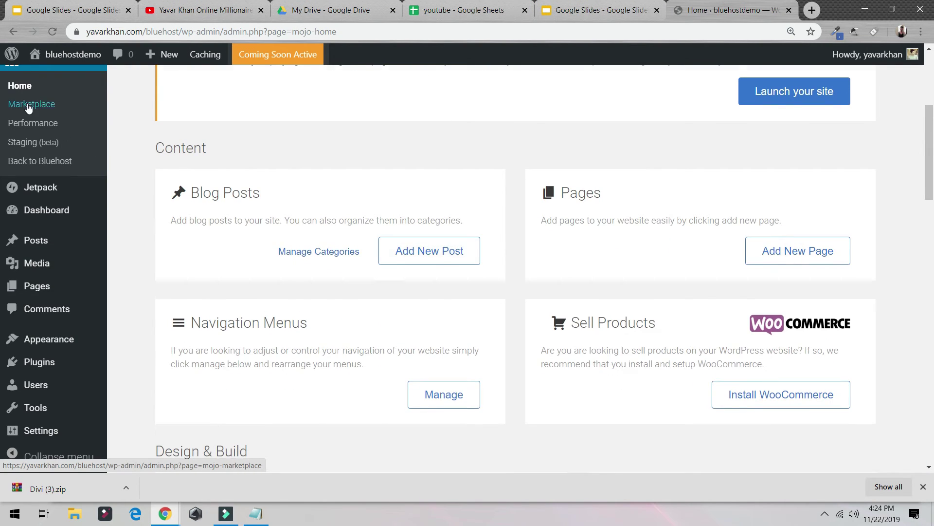
pyautogui.scroll(4, 25, 102)
pyautogui.scroll(1, 118, 151)
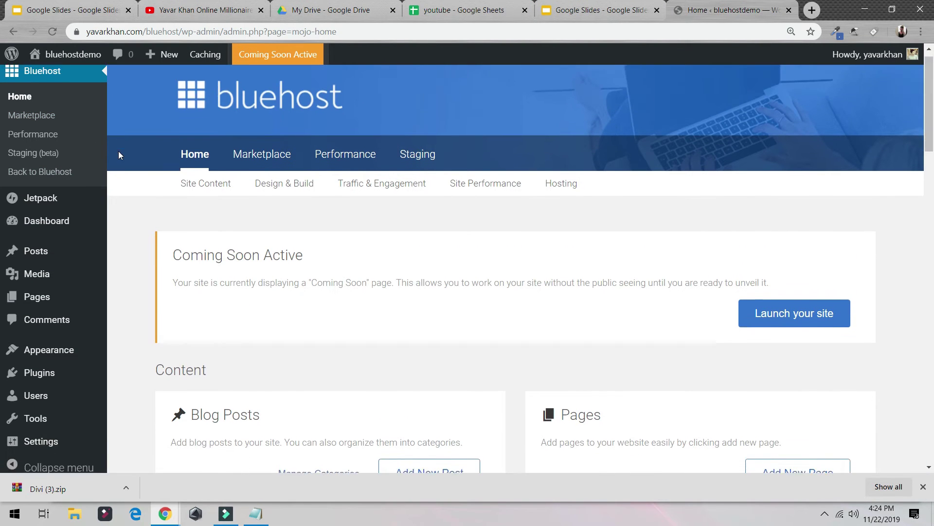
pyautogui.scroll(-6, 118, 151)
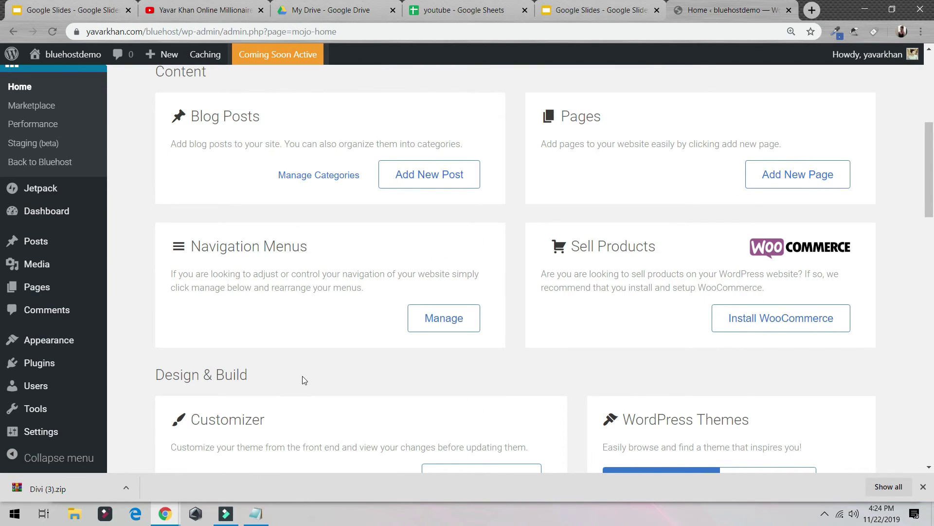
pyautogui.scroll(-3, 304, 380)
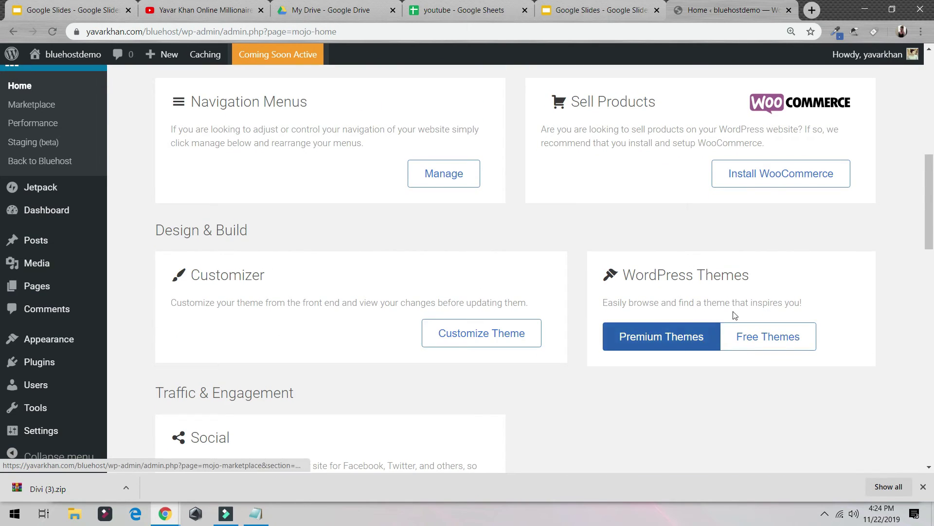
pyautogui.scroll(-8, 745, 334)
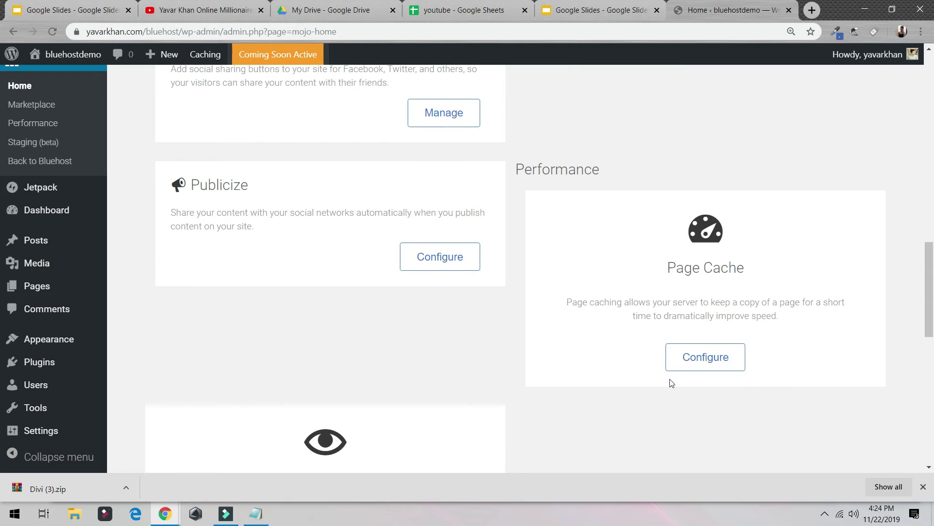
pyautogui.scroll(-9, 690, 407)
pyautogui.scroll(10, 690, 407)
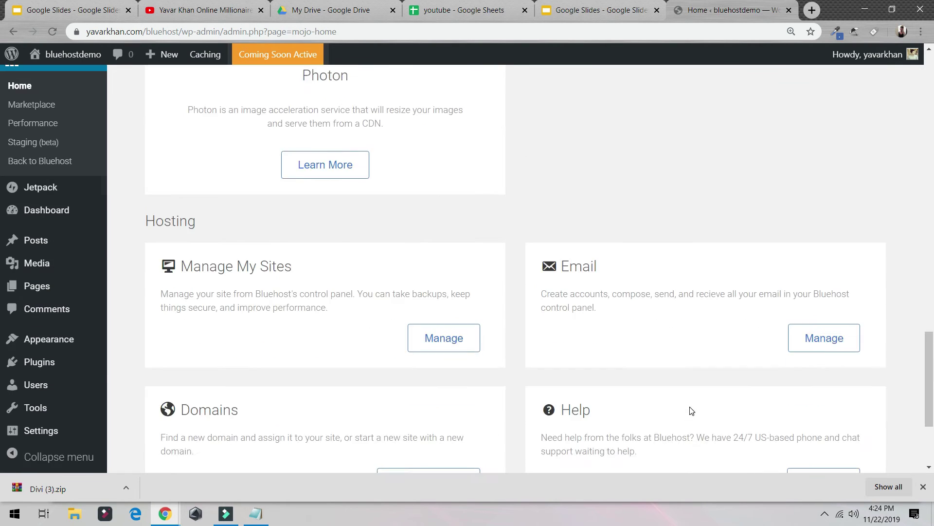
pyautogui.scroll(12, 692, 410)
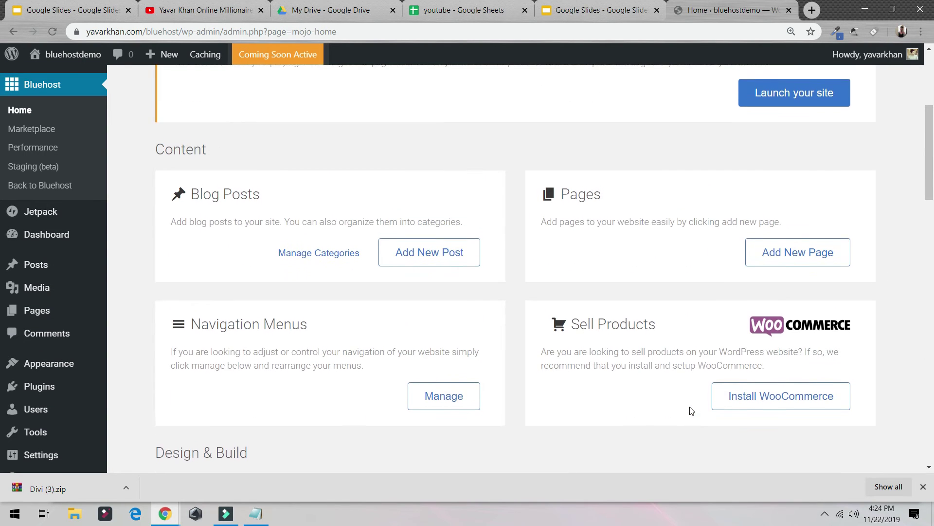
pyautogui.scroll(4, 691, 410)
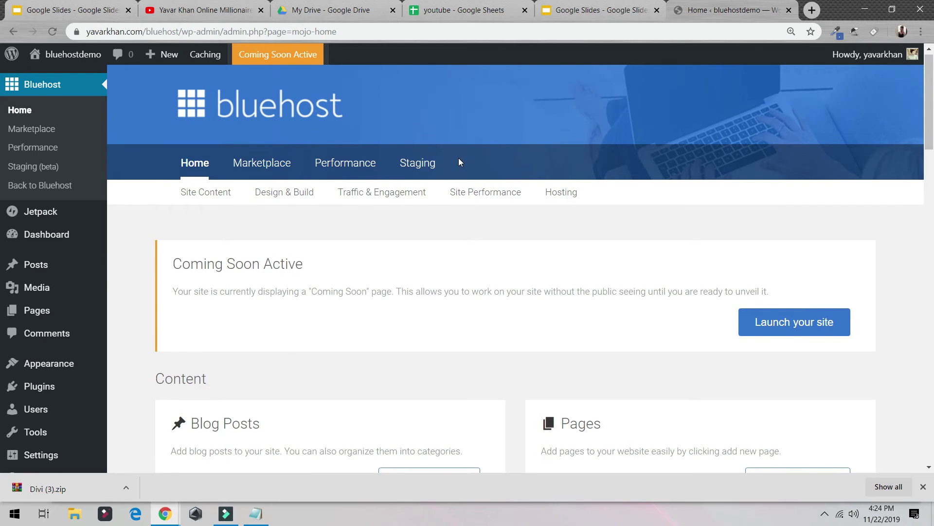
# Read the Staging page's explanation of staging sites and examine the caching options on the Performance page.
pyautogui.click(418, 163)
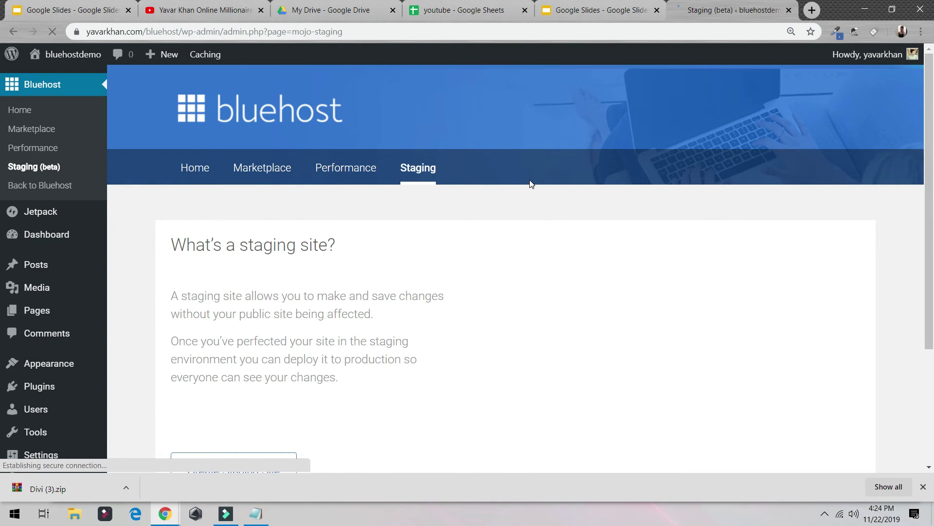
pyautogui.scroll(-3, 531, 184)
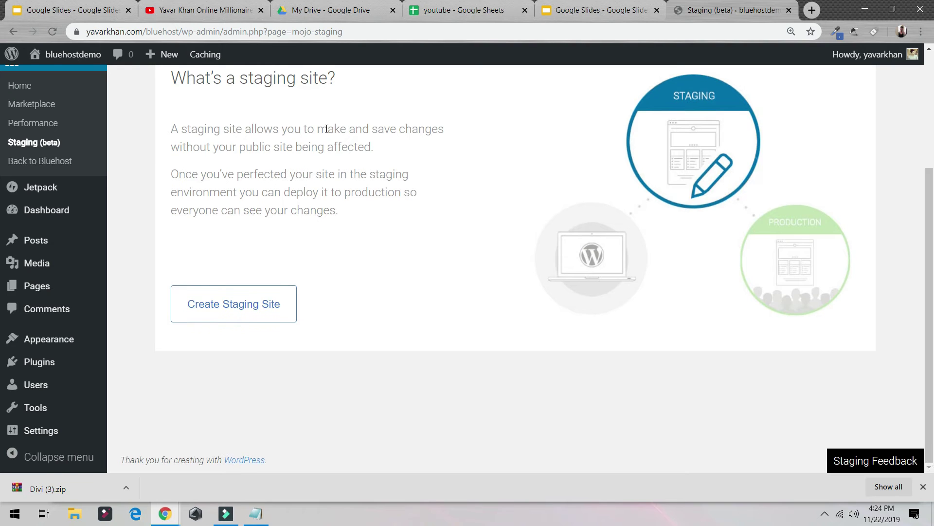
pyautogui.scroll(3, 326, 127)
pyautogui.click(354, 184)
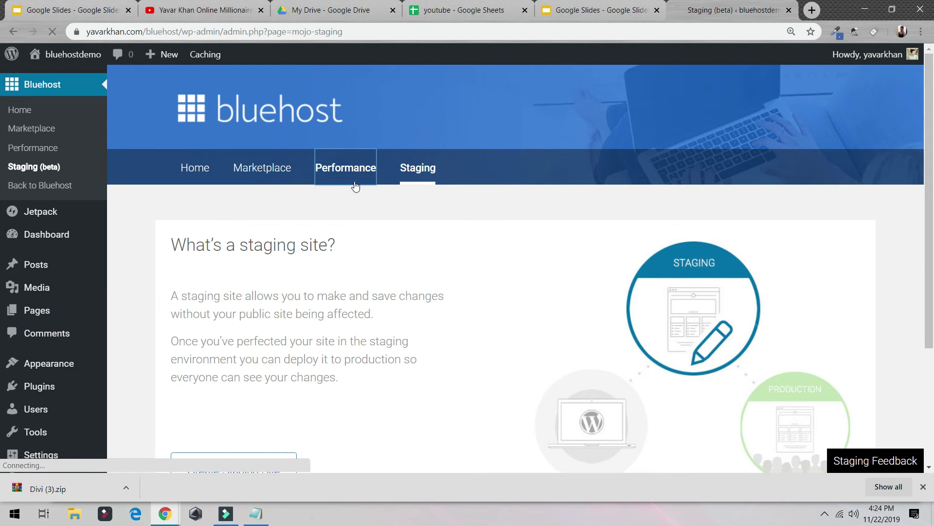
pyautogui.scroll(-2, 355, 186)
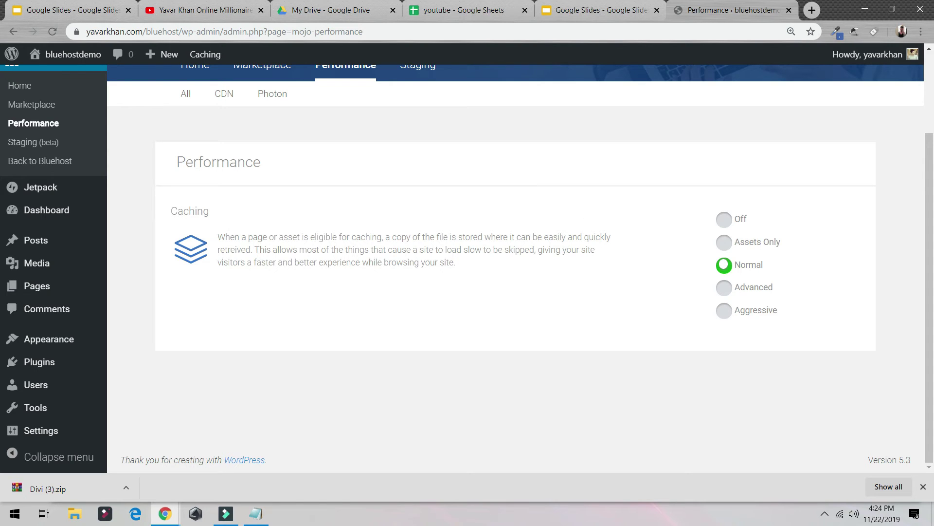
# Open the CDN settings from the WordPress Performance page, keep the WordPress admin in a separate tab, and load its Marketplace page.
pyautogui.click(224, 100)
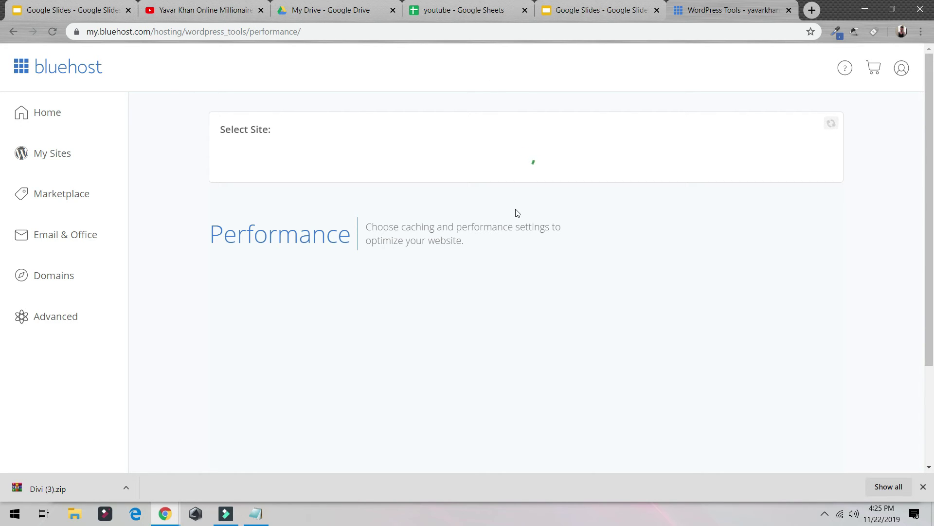
pyautogui.middleClick(16, 34)
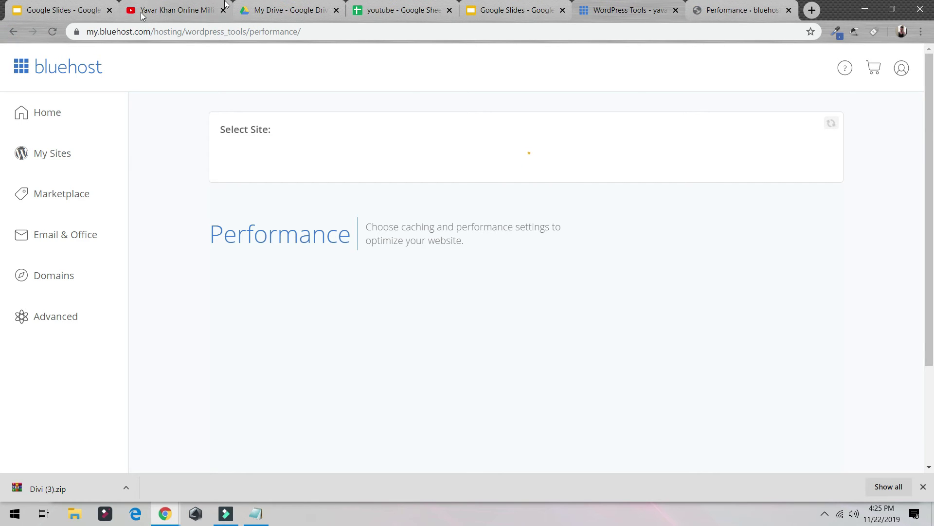
pyautogui.click(770, 5)
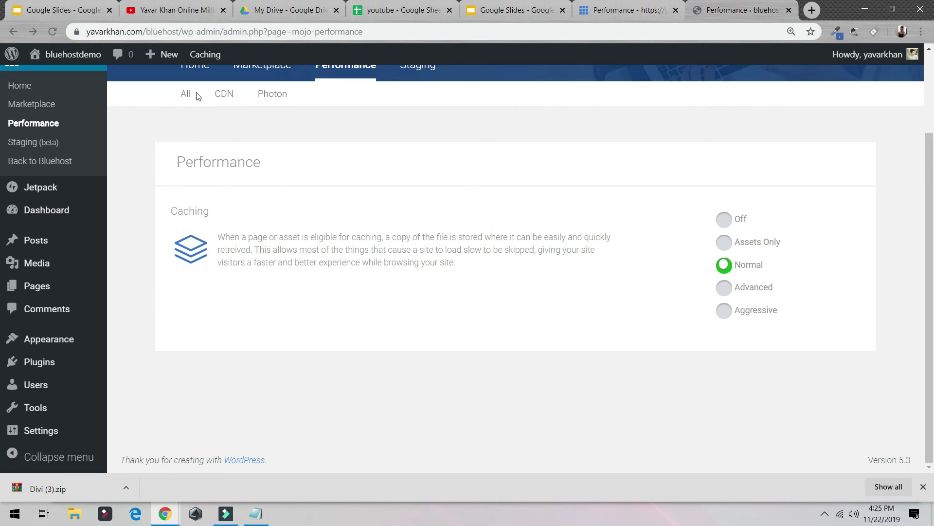
pyautogui.scroll(2, 188, 99)
pyautogui.click(263, 168)
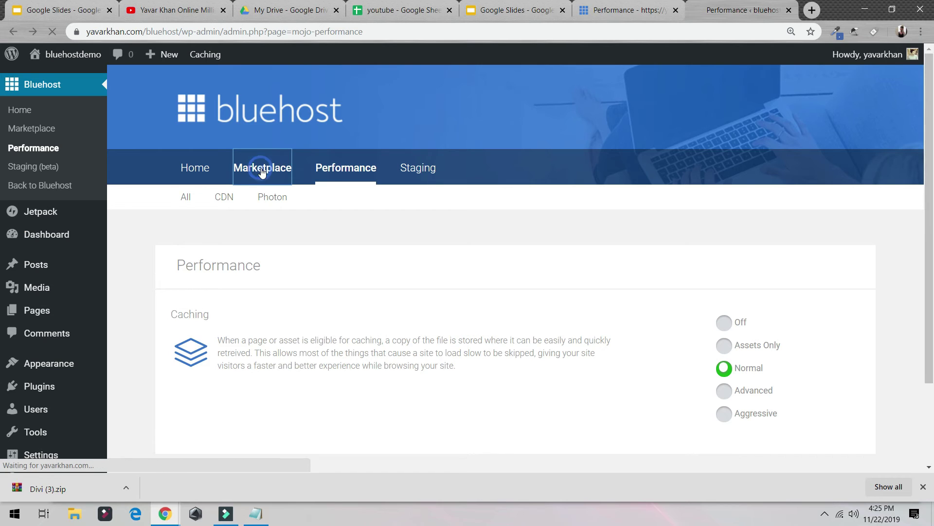
# Examine the CDN settings and PHP version options on Bluehost's Performance page, and close that page.
pyautogui.click(627, 11)
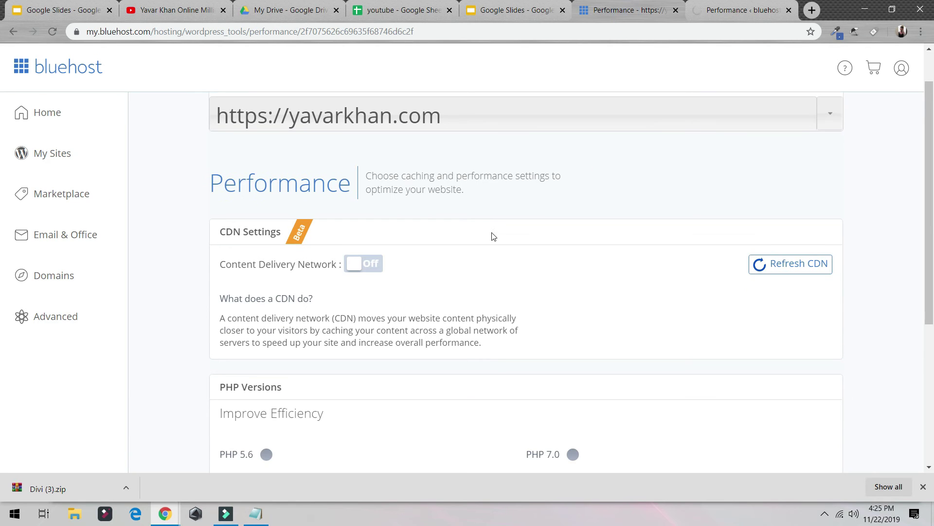
pyautogui.scroll(-2, 303, 288)
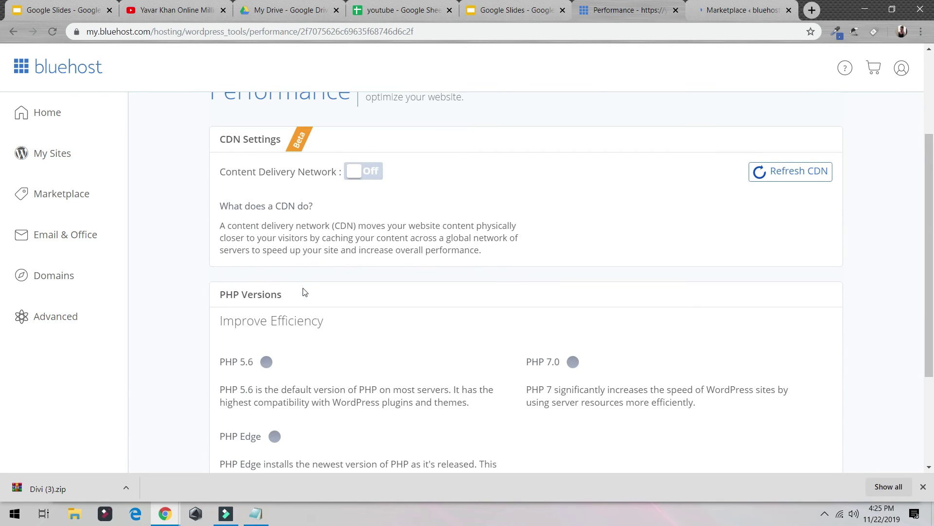
pyautogui.scroll(-3, 338, 208)
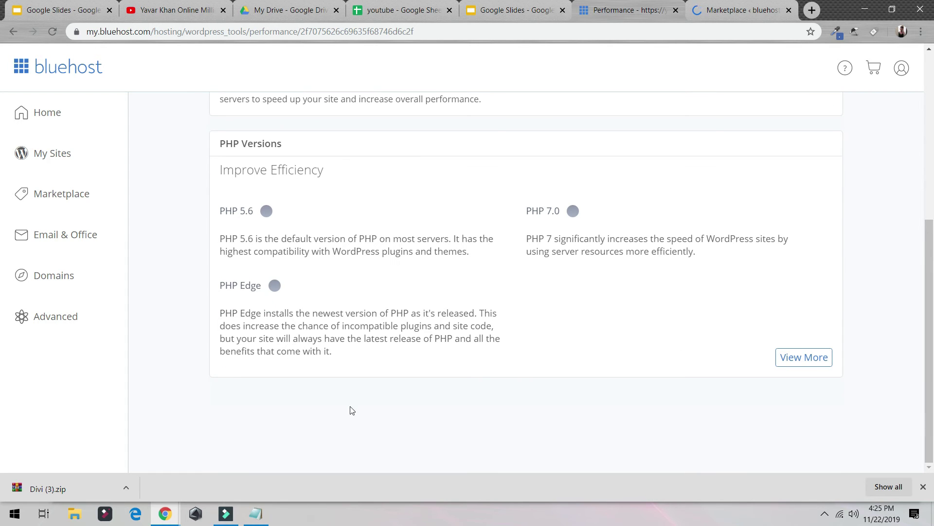
pyautogui.hotkey('ctrl', 'w')
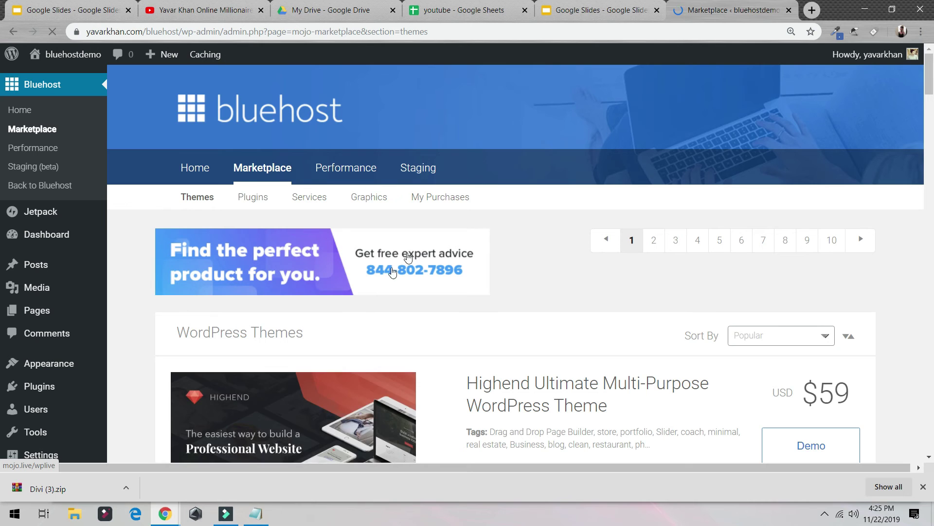
# Browse the WordPress themes offered in the Marketplace, and return to the Bluehost home page.
pyautogui.scroll(-5, 339, 327)
pyautogui.scroll(4, 338, 327)
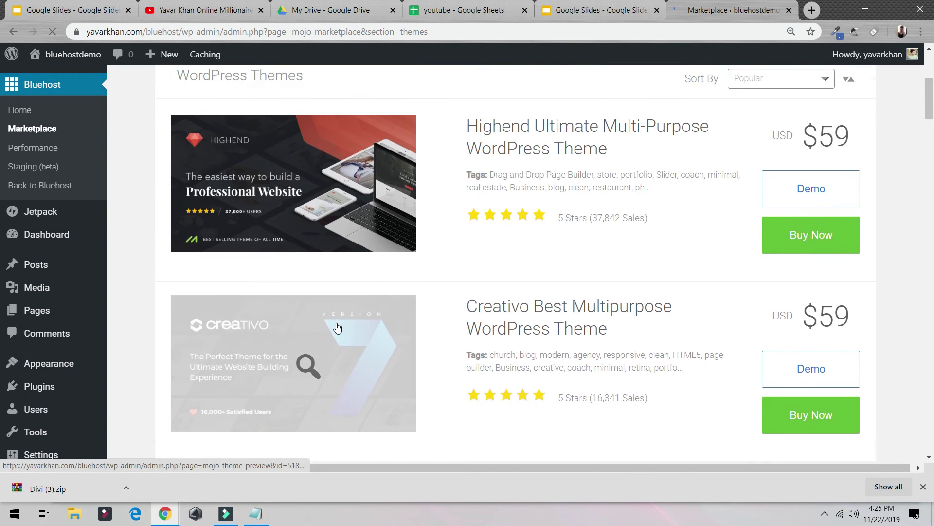
pyautogui.scroll(-2, 338, 327)
pyautogui.scroll(-8, 338, 327)
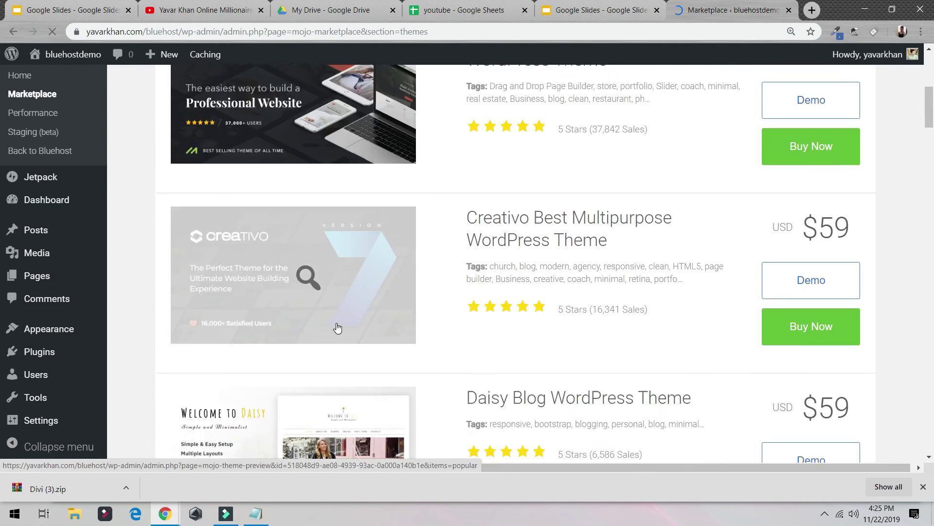
pyautogui.scroll(9, 323, 279)
pyautogui.scroll(3, 323, 278)
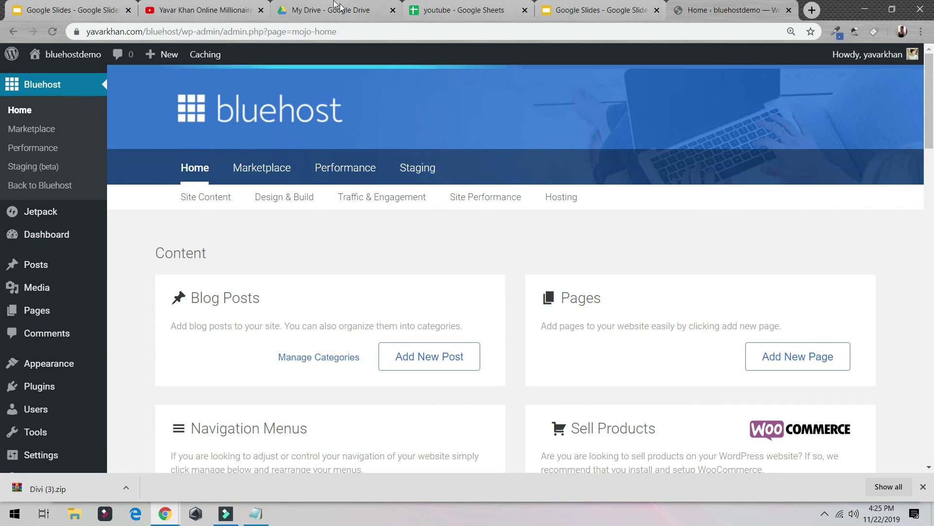
# Show the uploaded videos on the YouTube channel, and switch back to the Bluehost home page in WordPress.
pyautogui.click(245, 14)
pyautogui.click(309, 91)
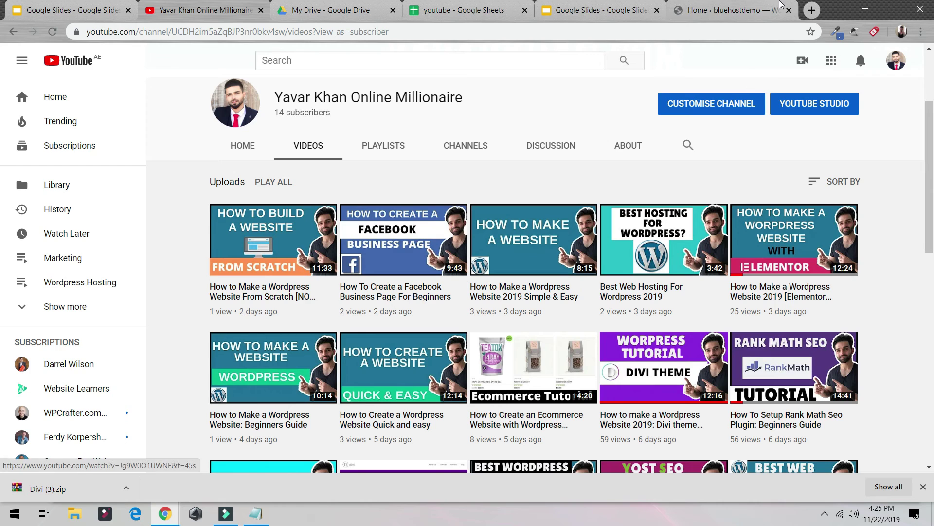
pyautogui.click(779, 7)
# Open the Social sharing management and Publicize configuration from the Traffic & Engagement section in separate tabs.
pyautogui.scroll(-8, 354, 303)
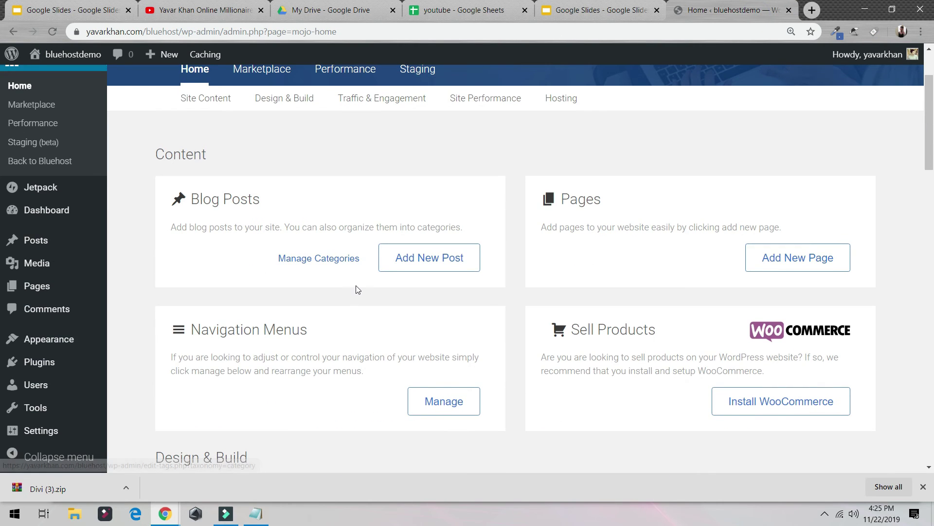
pyautogui.scroll(-6, 357, 290)
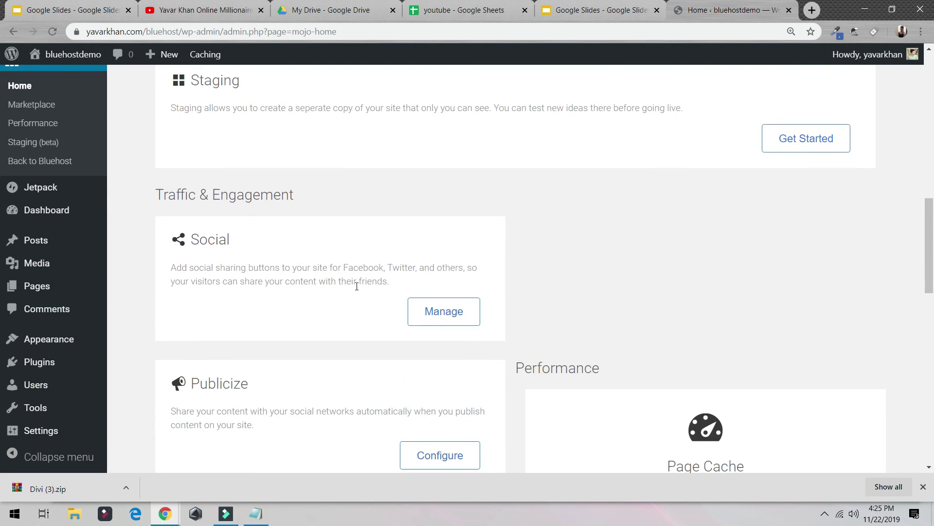
pyautogui.click(429, 311)
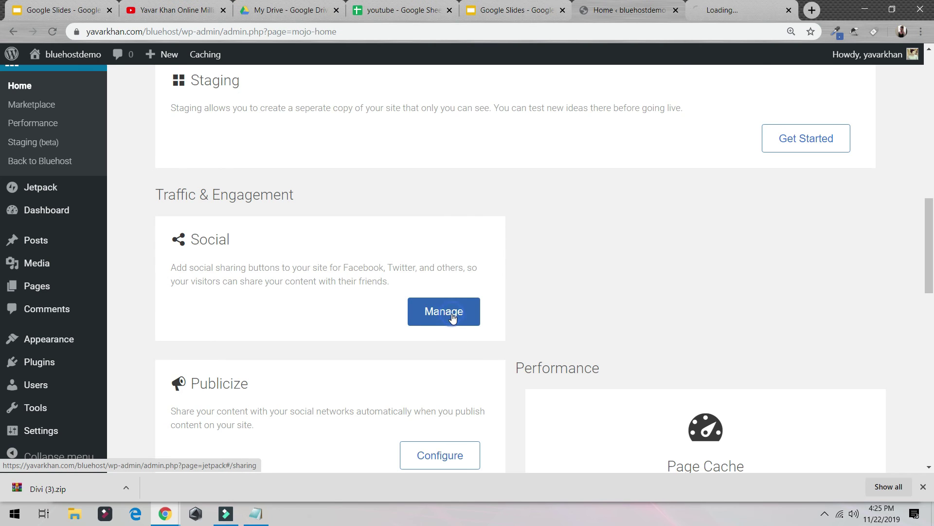
pyautogui.scroll(-2, 447, 331)
pyautogui.click(444, 369)
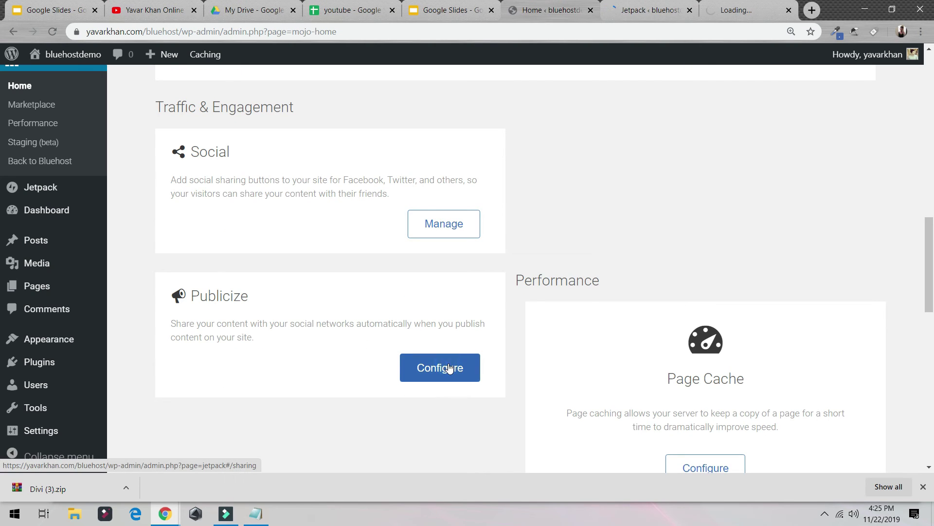
# Examine the Jetpack setup page for the sharing settings, close one Jetpack tab, and return to the Bluehost home page.
pyautogui.click(626, 17)
pyautogui.scroll(-7, 519, 284)
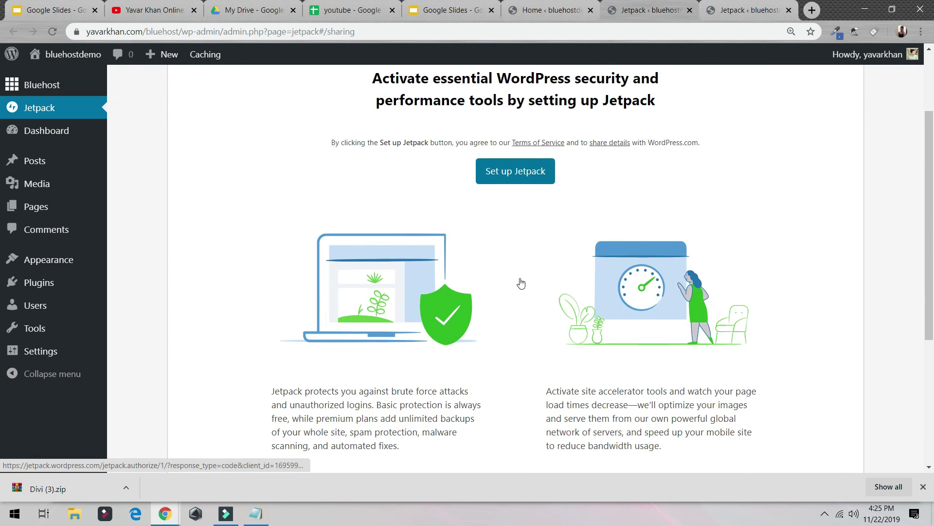
pyautogui.scroll(7, 519, 284)
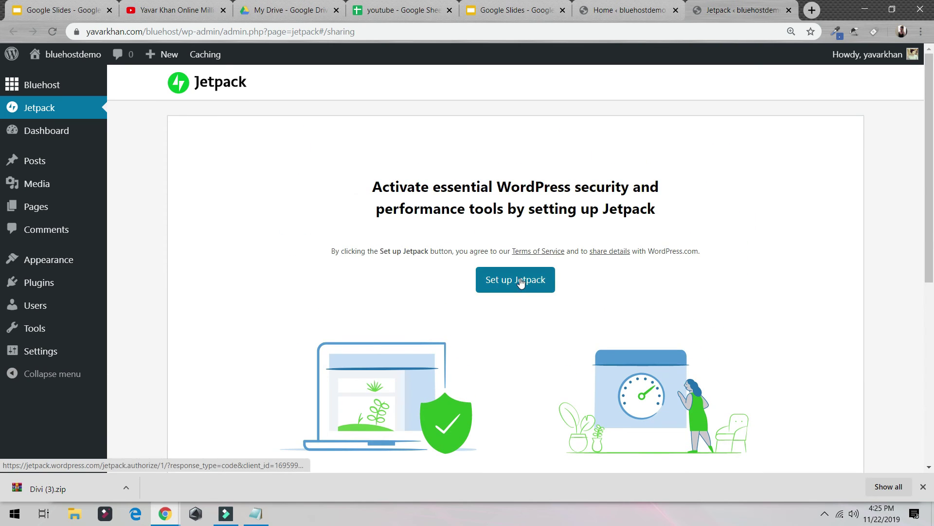
pyautogui.hotkey('ctrl', 'w')
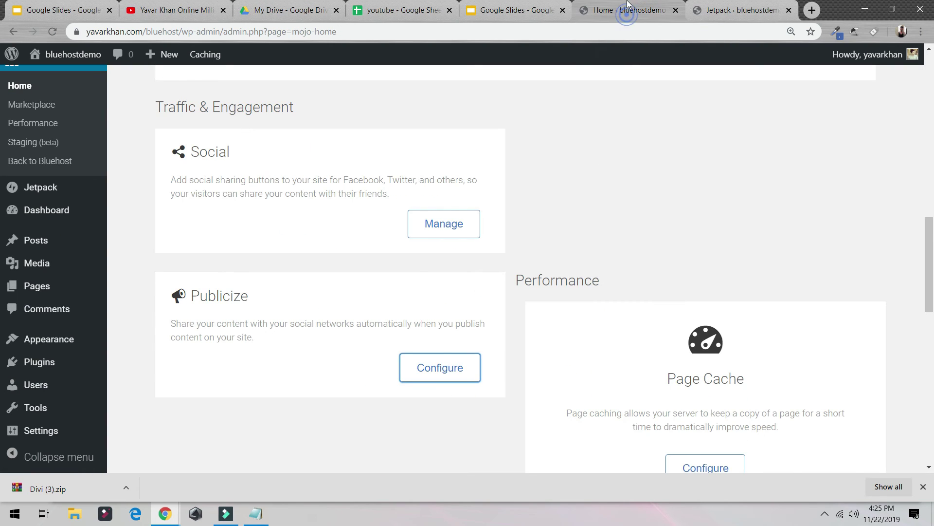
# Look through the home page's Page Cache, Photon and Hosting options, including site management, email, domains and help.
pyautogui.scroll(3, 516, 140)
pyautogui.scroll(-15, 519, 141)
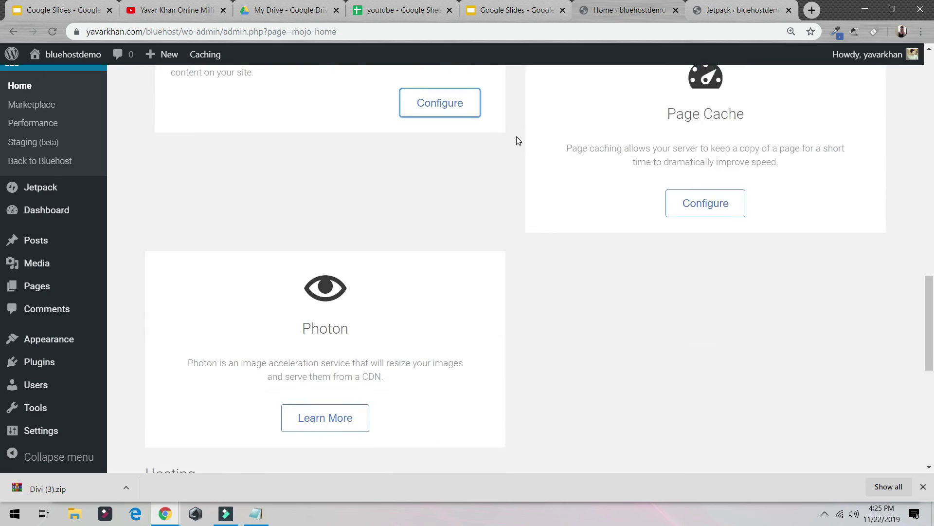
pyautogui.scroll(-2, 518, 140)
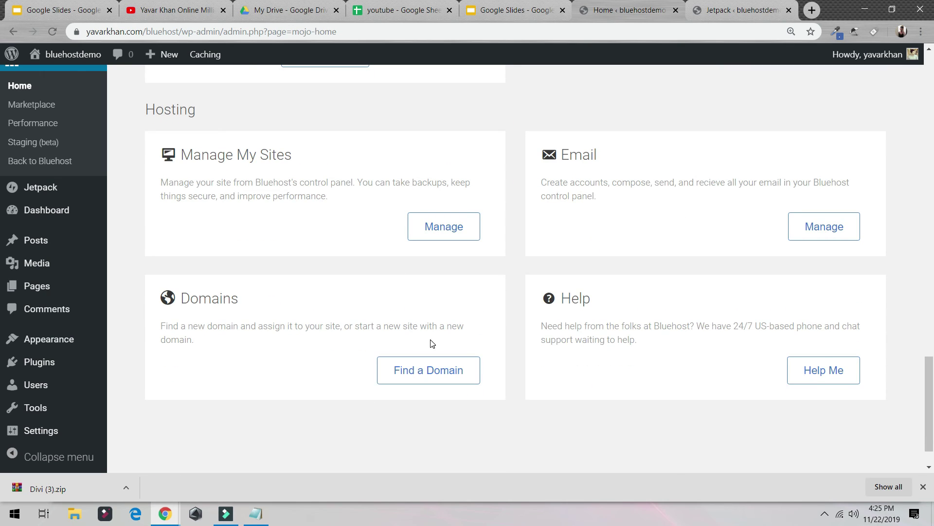
pyautogui.scroll(16, 210, 269)
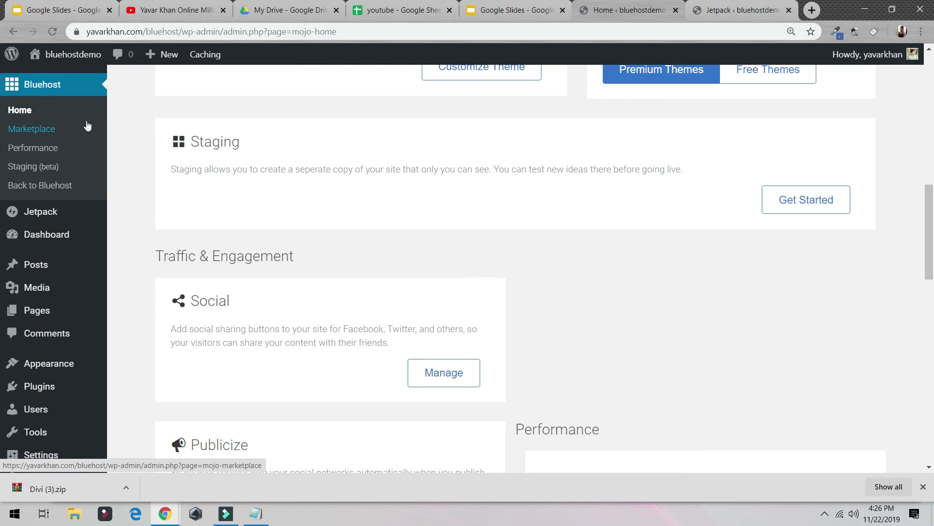
# Switch to the YouTube channel and open its Home section.
pyautogui.click(166, 9)
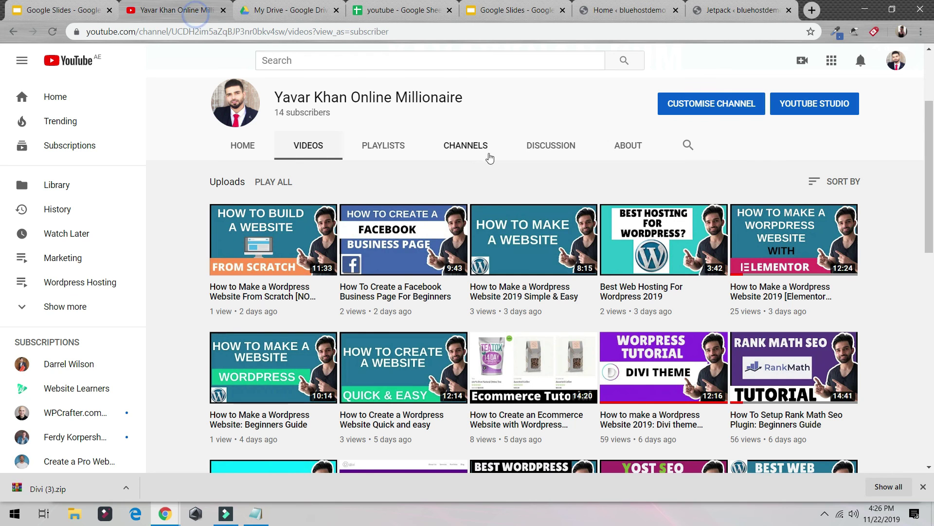
pyautogui.click(247, 146)
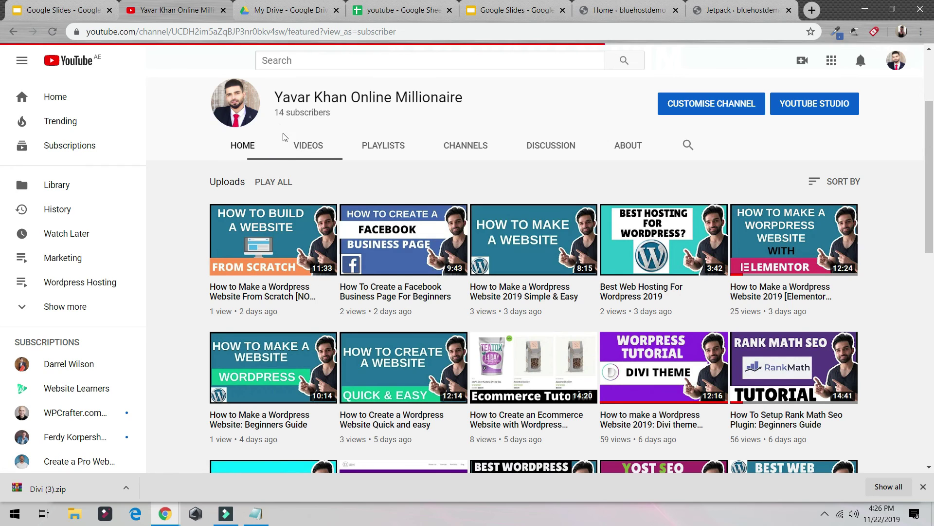